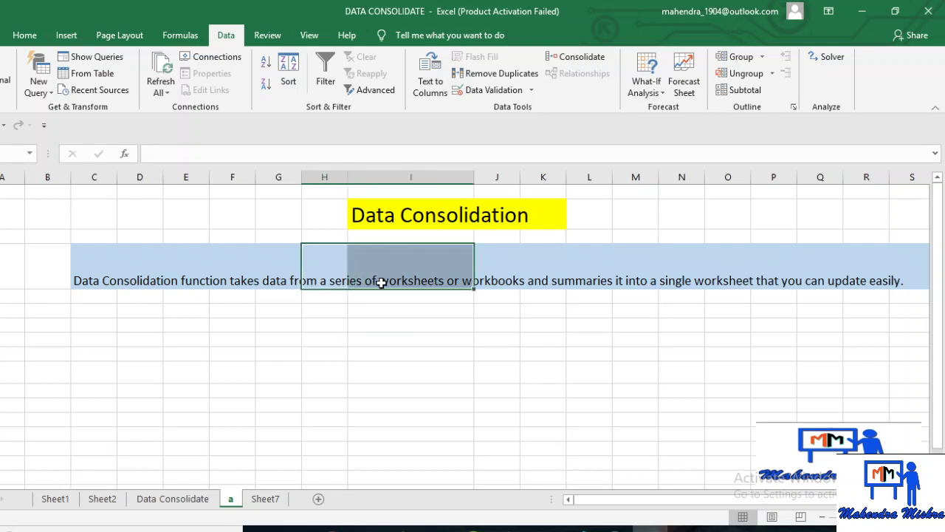
# Try a yellow fill on the selected cells of the Data Consolidation description row, and undo it
pyautogui.click(26, 34)
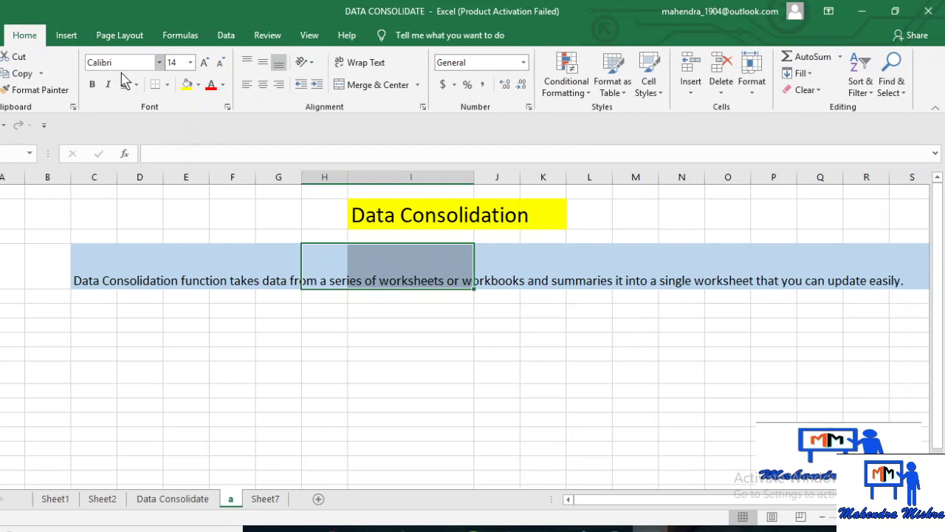
pyautogui.click(187, 84)
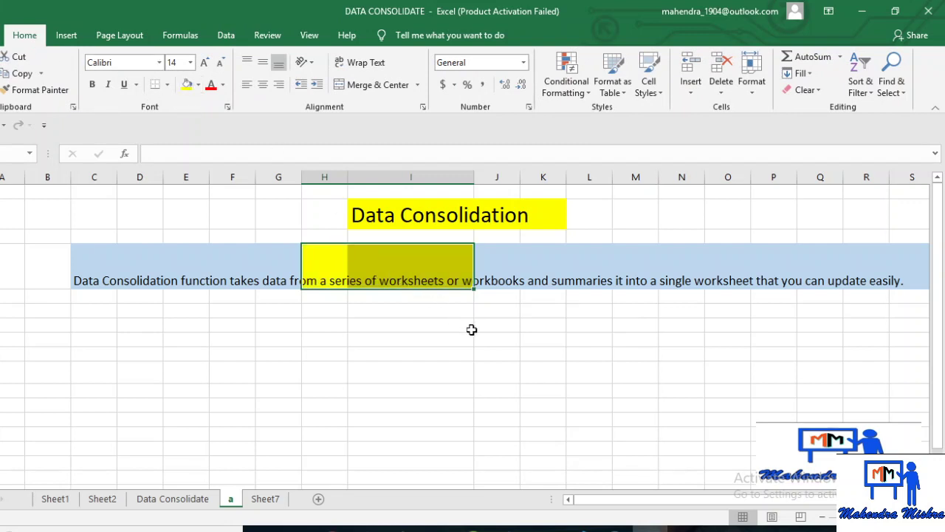
pyautogui.click(419, 338)
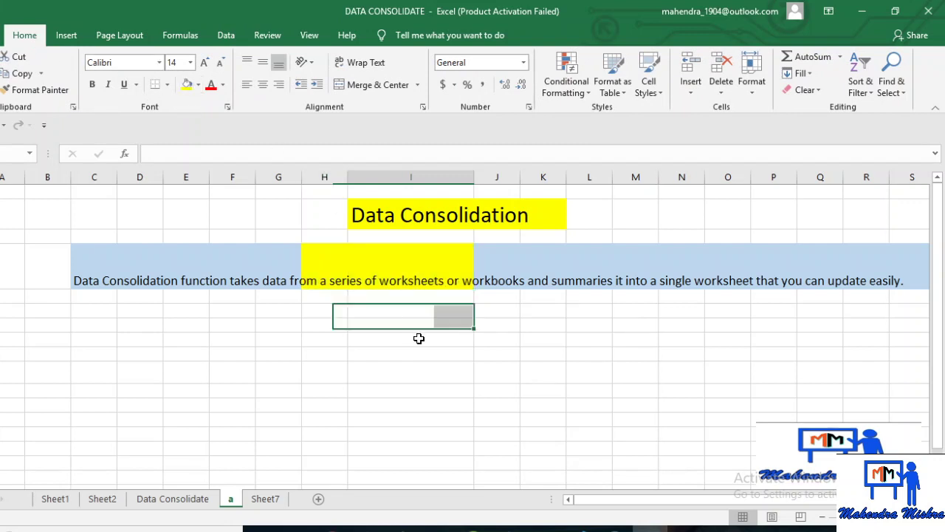
pyautogui.hotkey('ctrl', 'z')
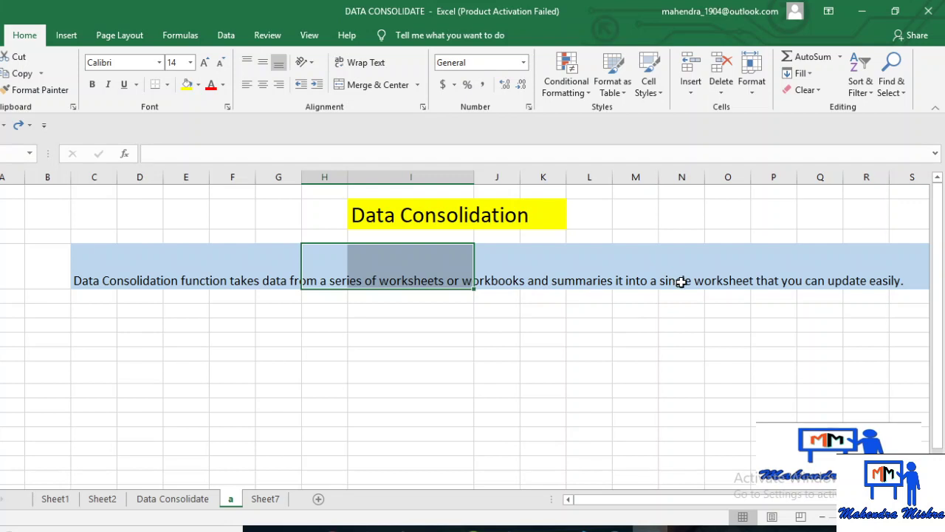
pyautogui.moveTo(680, 281); pyautogui.dragTo(746, 283)
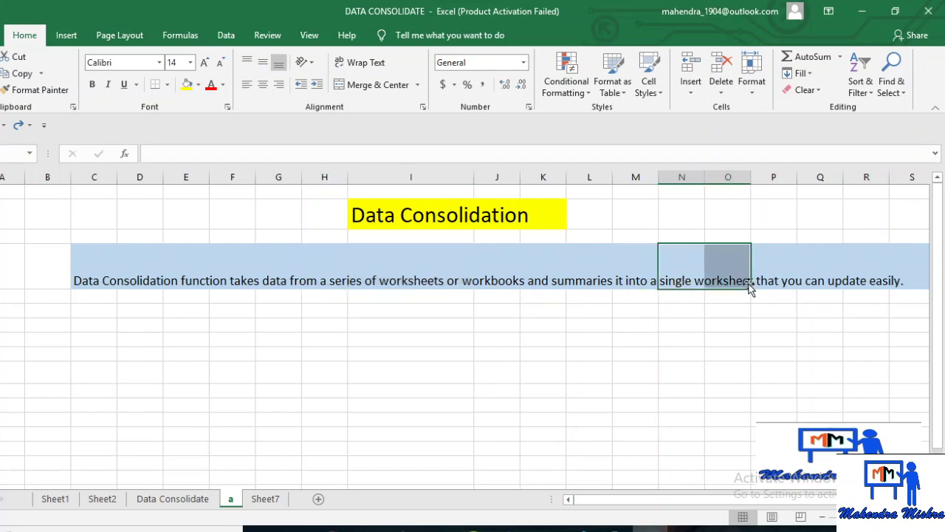
pyautogui.moveTo(181, 325); pyautogui.dragTo(210, 299)
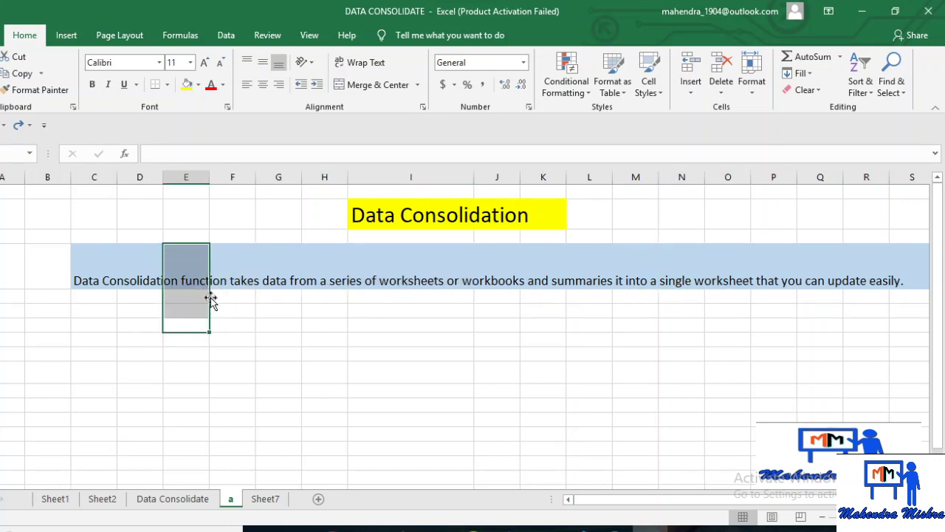
pyautogui.click(234, 313)
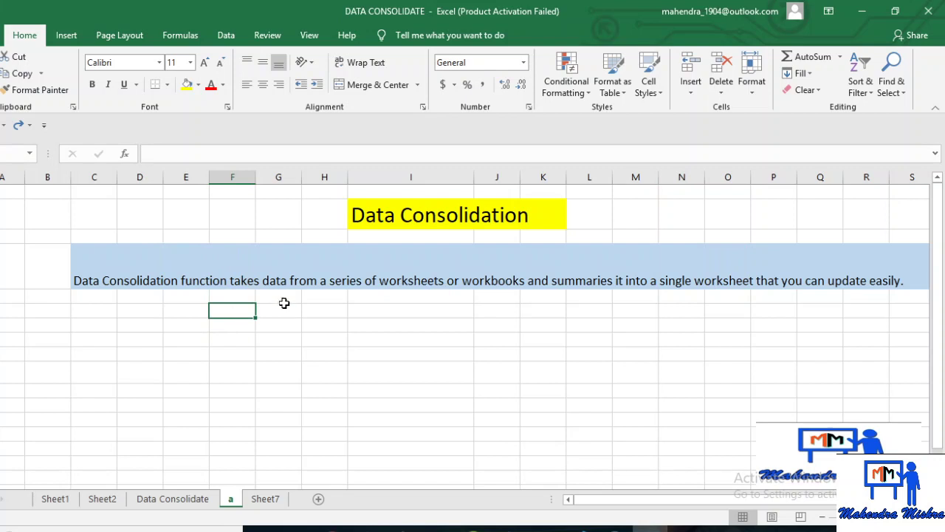
pyautogui.click(722, 288)
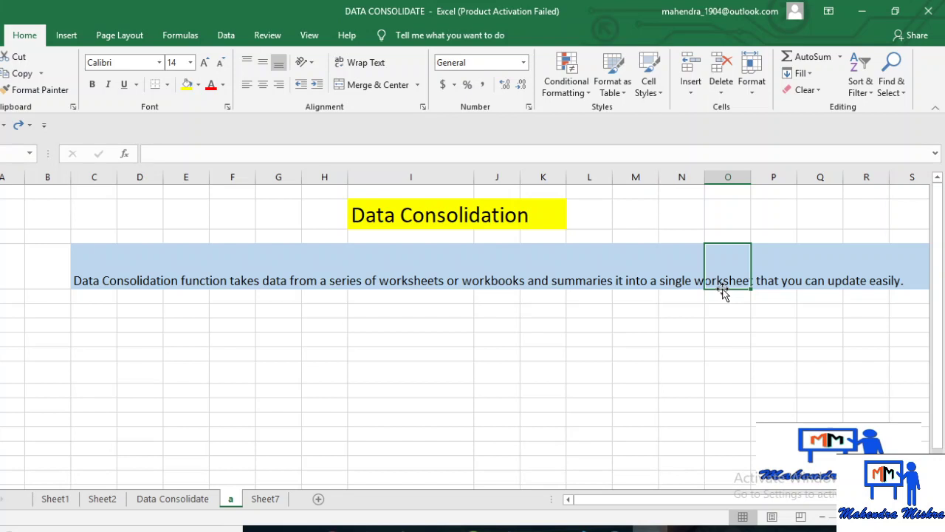
# Look through Sheet1, Sheet2 and the Data Consolidate sheet to compare their table layouts
pyautogui.click(58, 507)
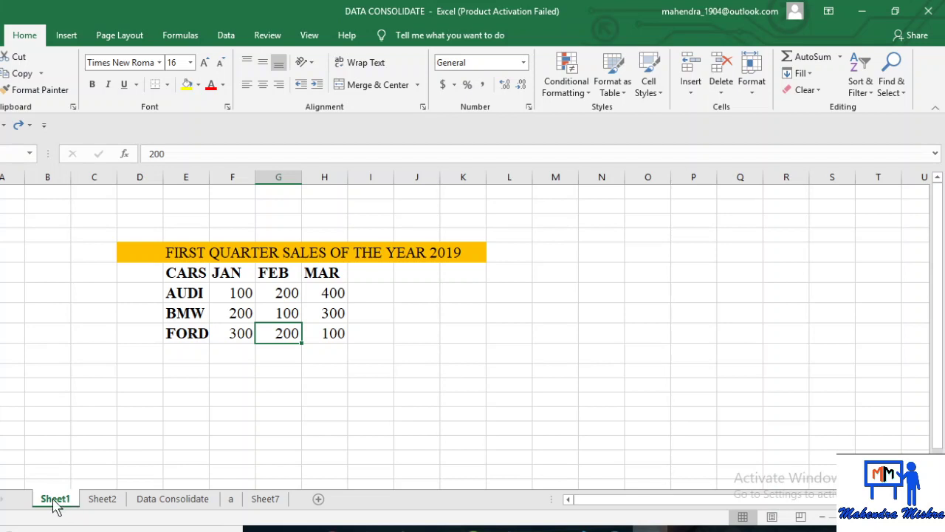
pyautogui.click(93, 503)
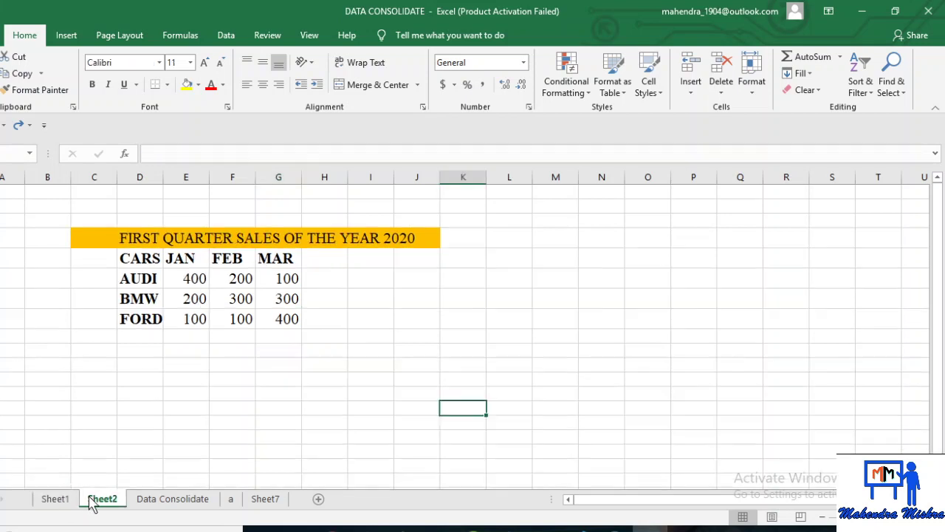
pyautogui.click(158, 502)
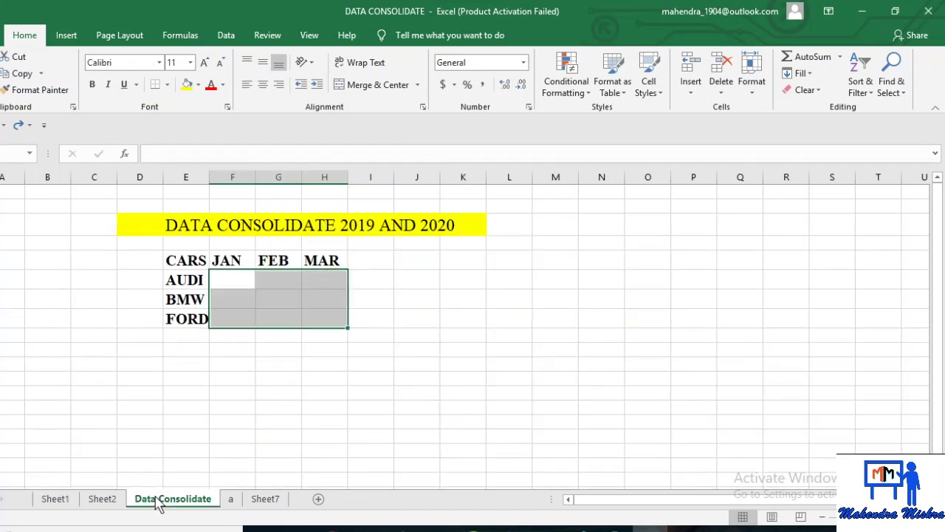
pyautogui.click(235, 420)
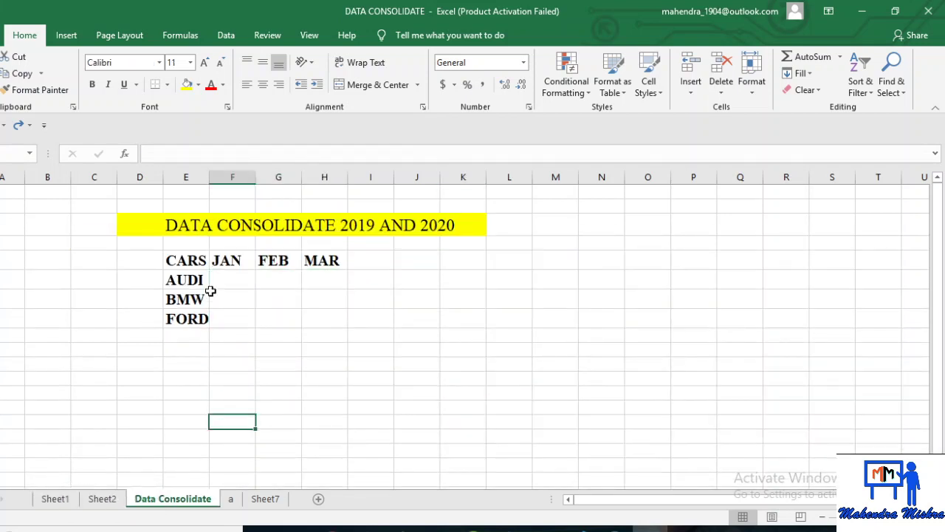
# Examine the 2019 first-quarter car sales on Sheet1 for Audi, BMW and Ford from January to March
pyautogui.click(62, 503)
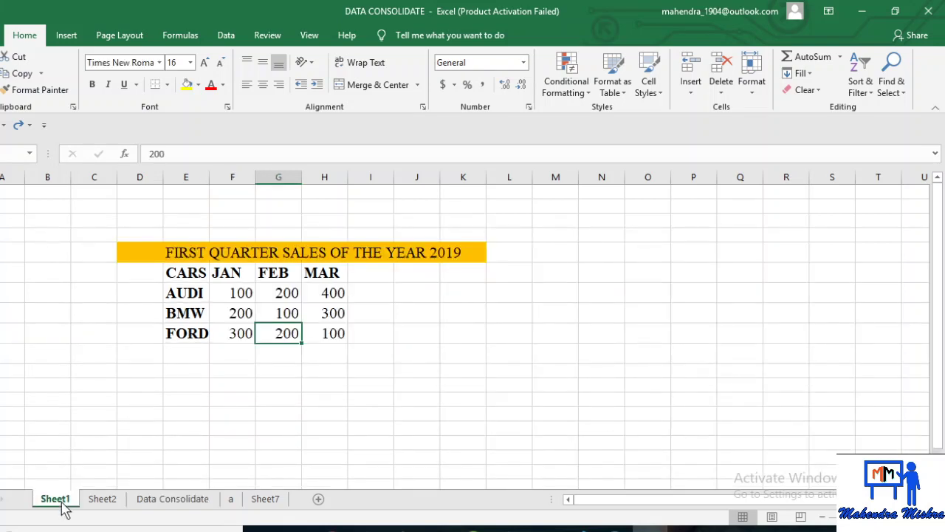
pyautogui.click(233, 397)
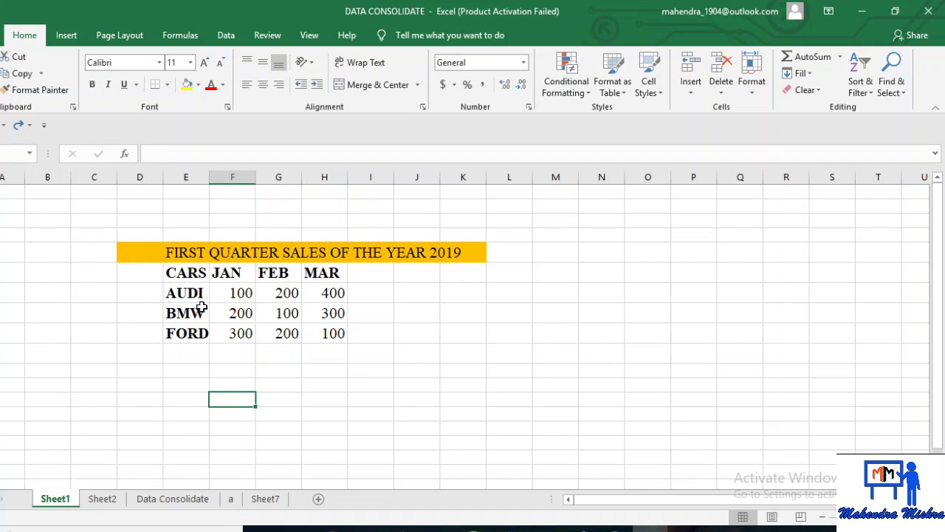
pyautogui.click(449, 259)
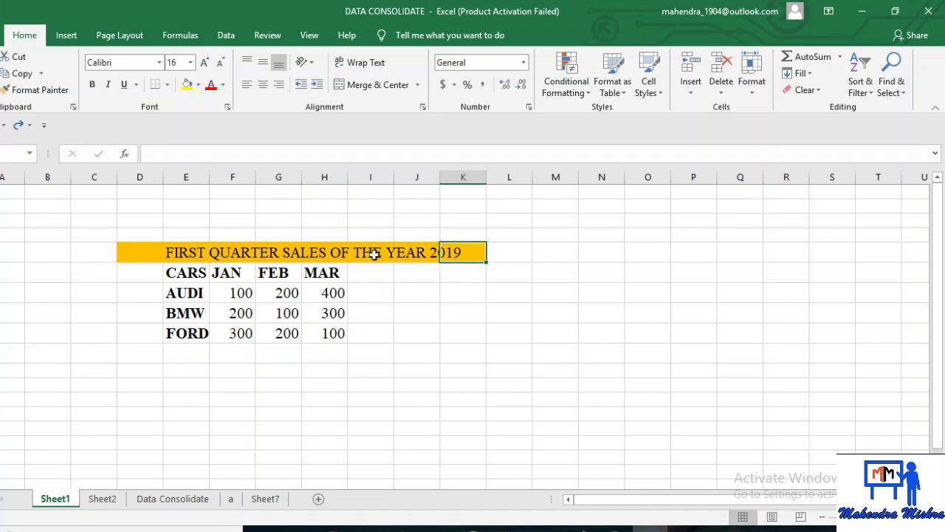
pyautogui.click(236, 293)
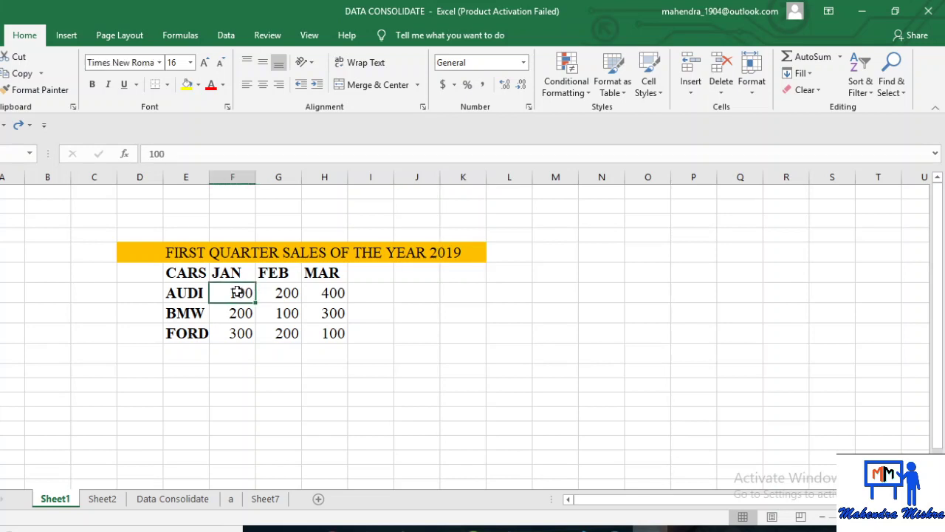
pyautogui.click(205, 293)
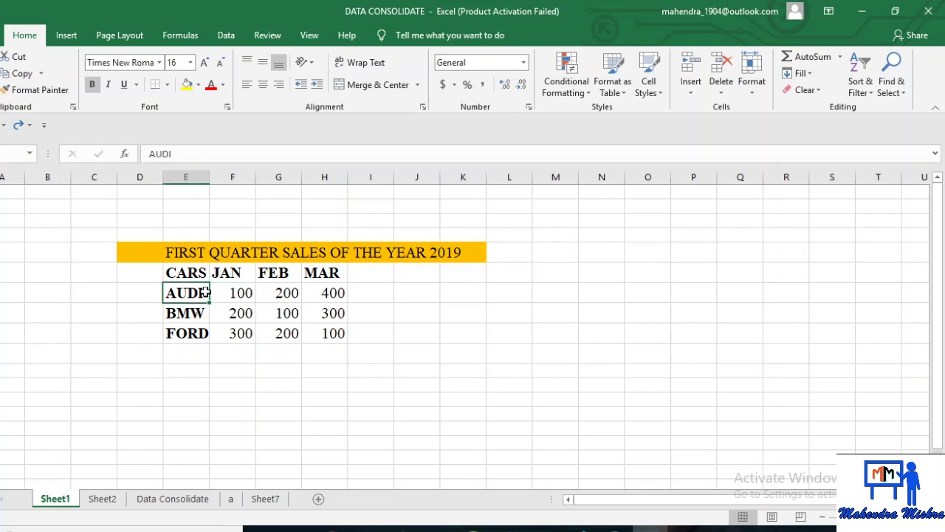
pyautogui.click(333, 293)
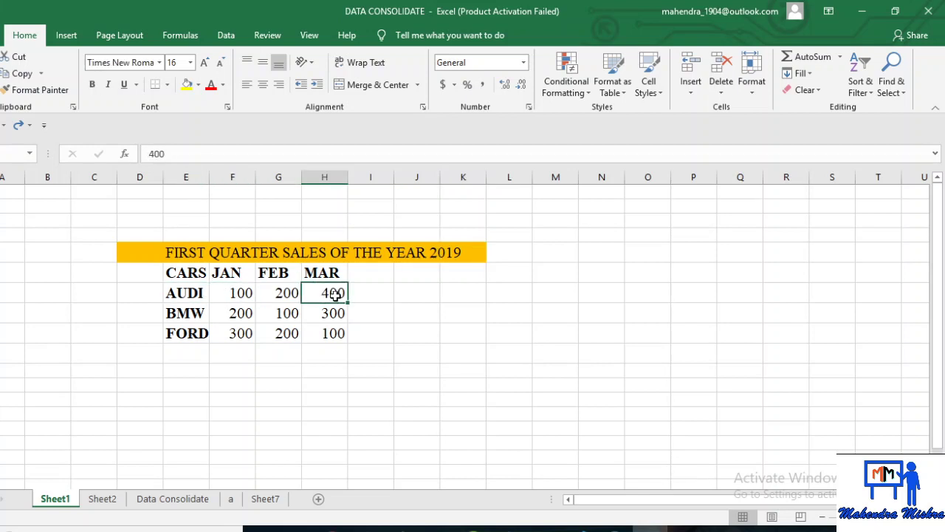
pyautogui.click(333, 333)
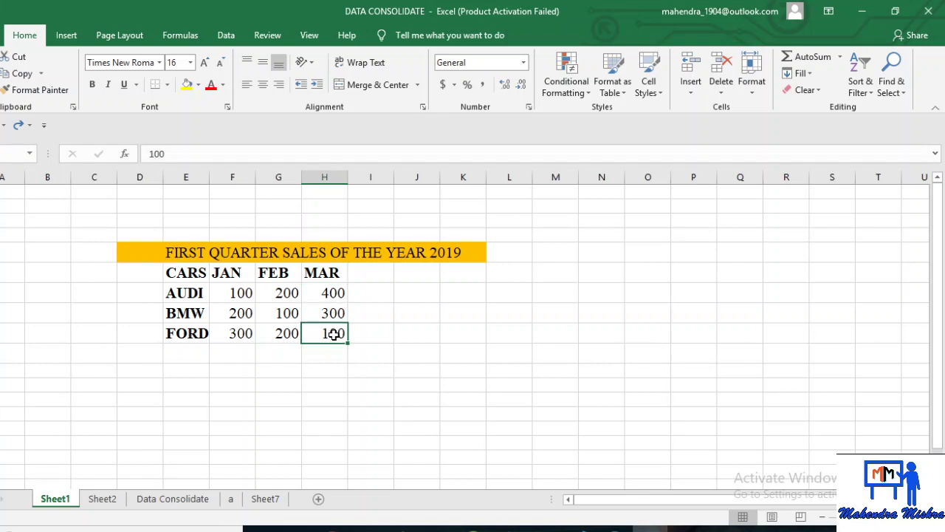
pyautogui.click(206, 333)
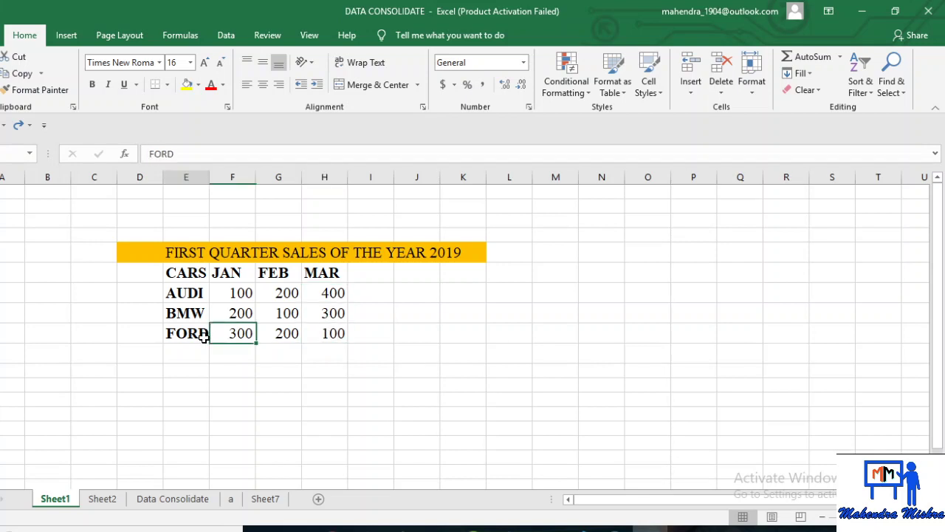
pyautogui.click(333, 334)
pyautogui.click(460, 253)
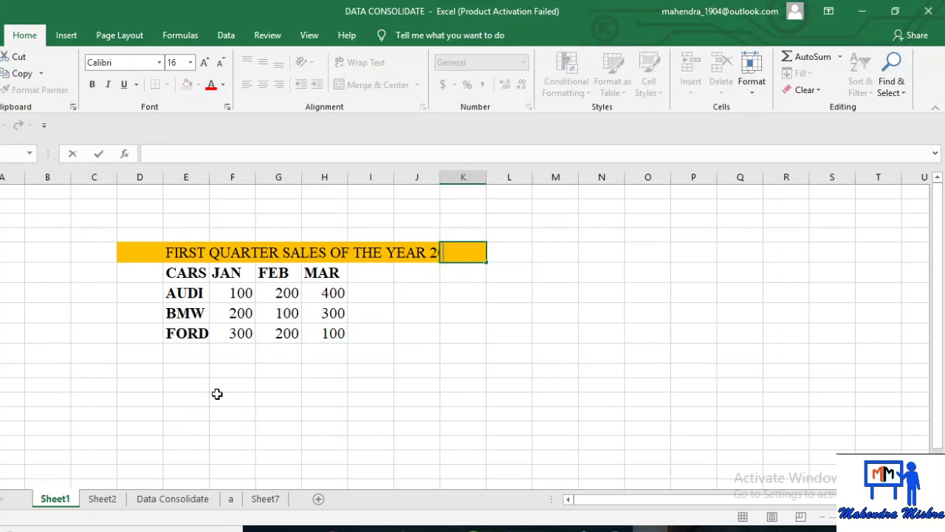
pyautogui.press('Escape')
pyautogui.click(192, 440)
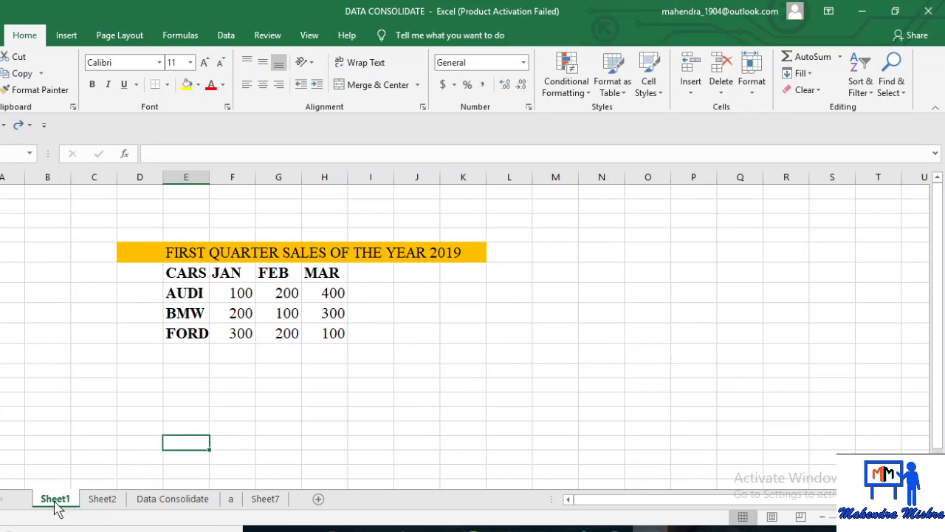
# Examine the 2020 first-quarter car sales on Sheet2 by car and month
pyautogui.click(94, 507)
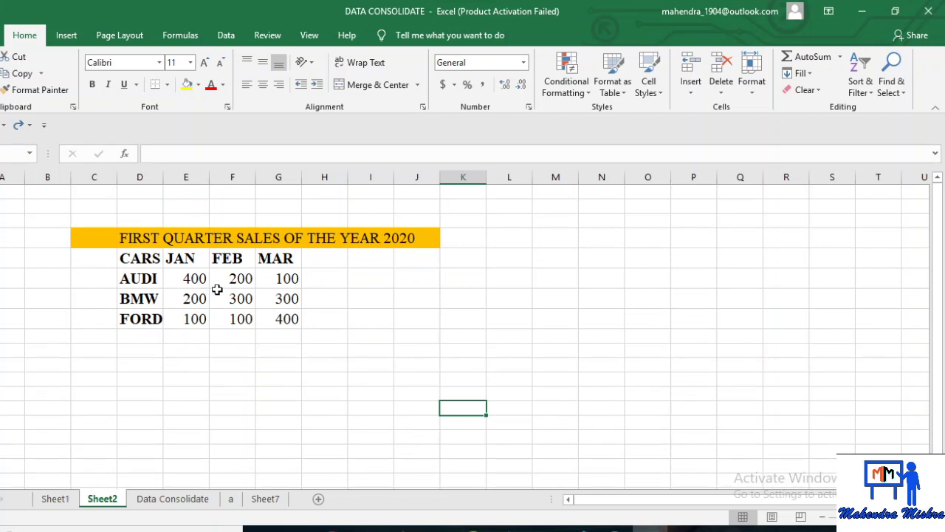
pyautogui.click(408, 240)
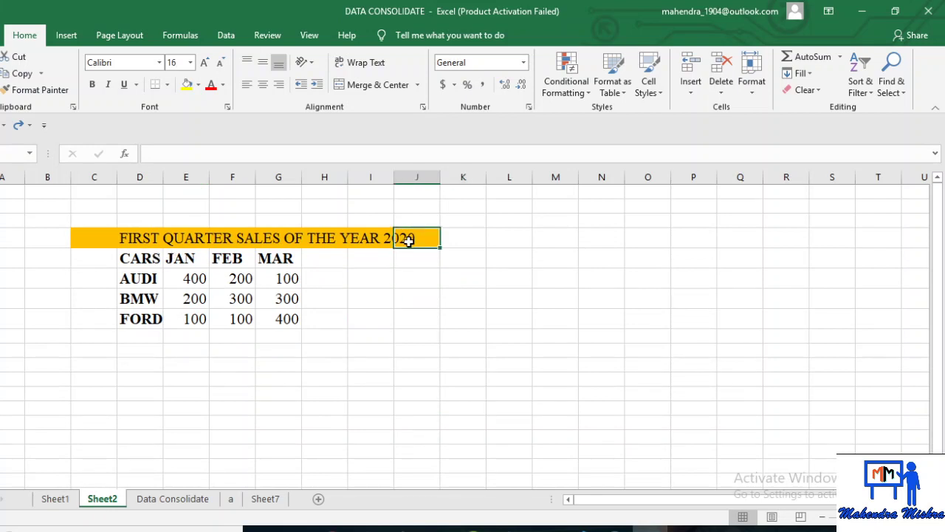
pyautogui.click(150, 278)
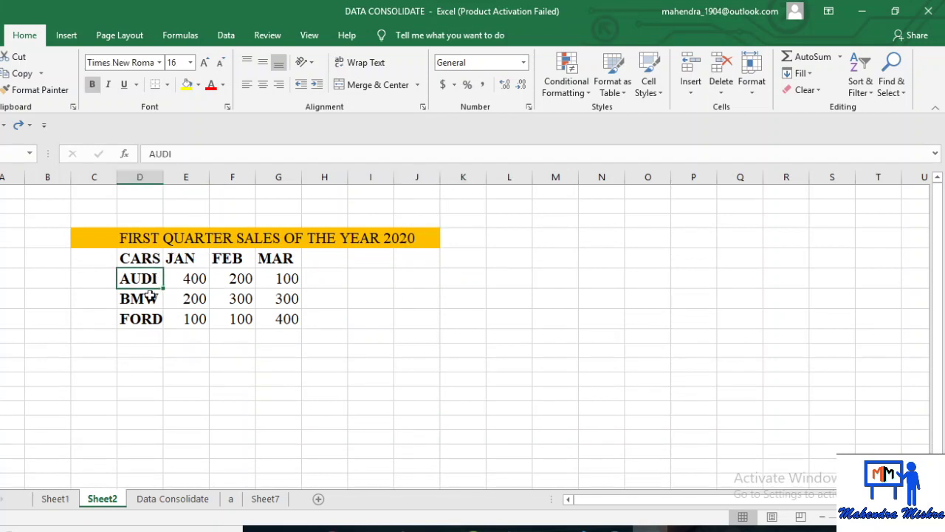
pyautogui.click(147, 299)
pyautogui.click(206, 292)
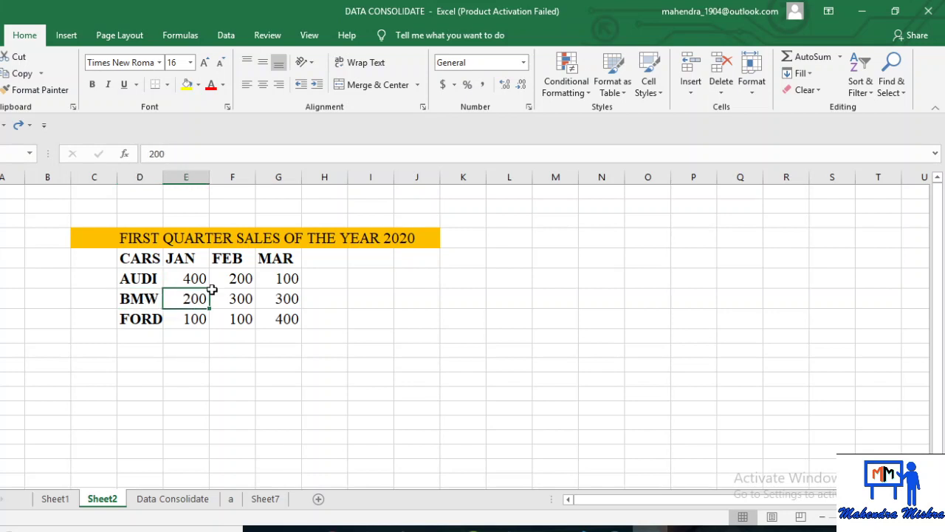
pyautogui.click(295, 315)
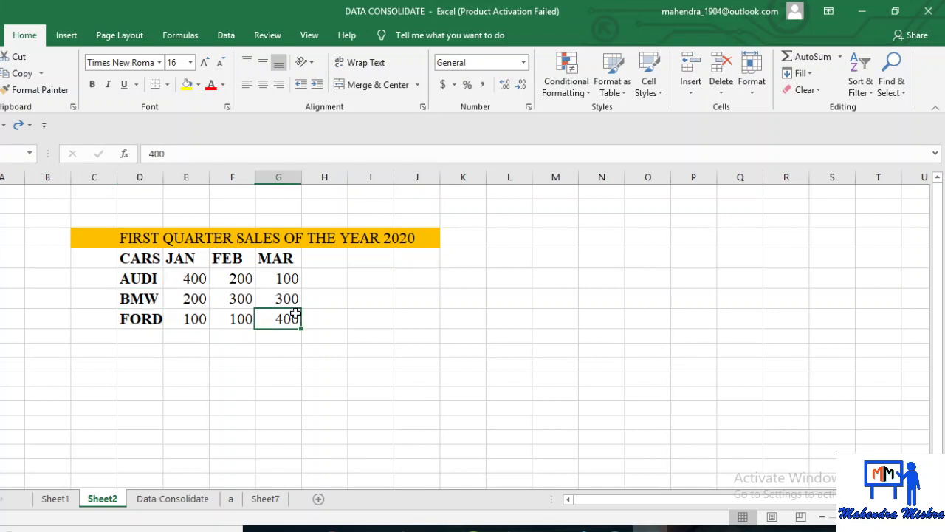
# Review the title and the empty car-by-month table on the Data Consolidate sheet for 2019 and 2020
pyautogui.click(178, 499)
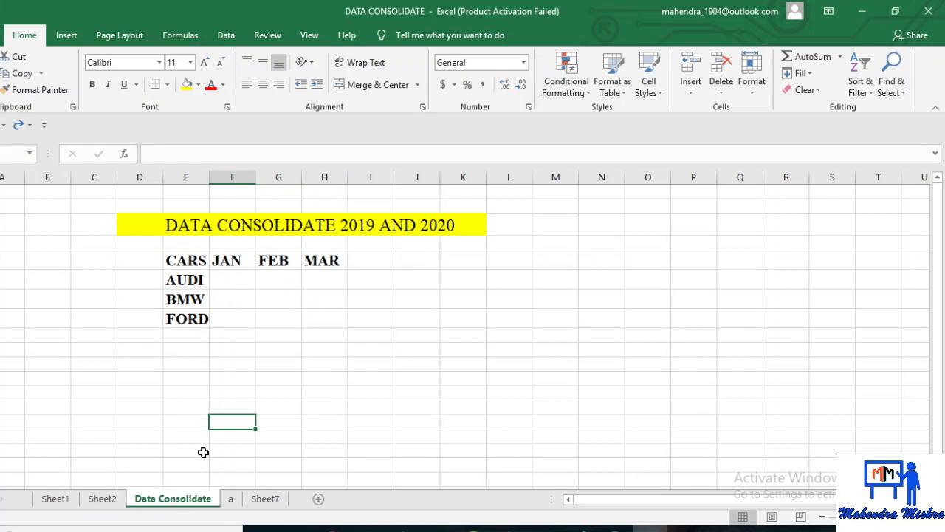
pyautogui.click(320, 365)
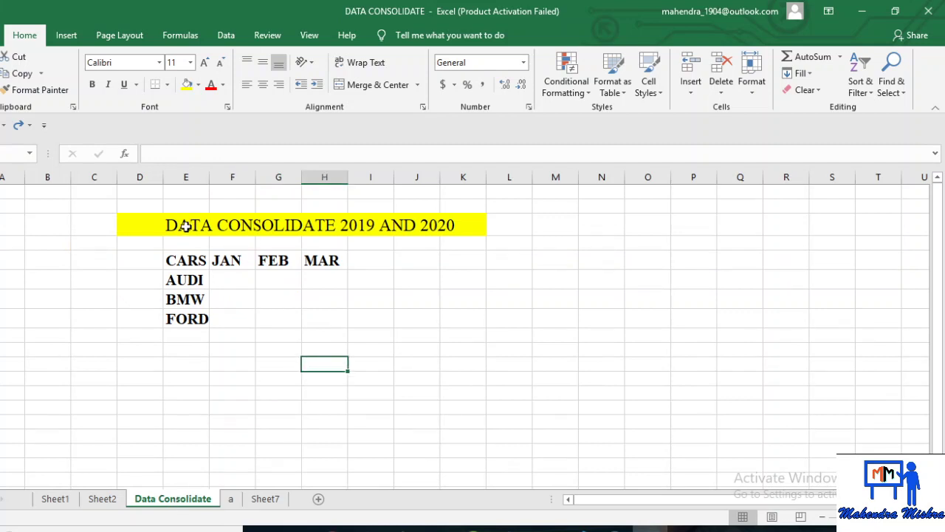
pyautogui.moveTo(186, 226); pyautogui.dragTo(450, 225)
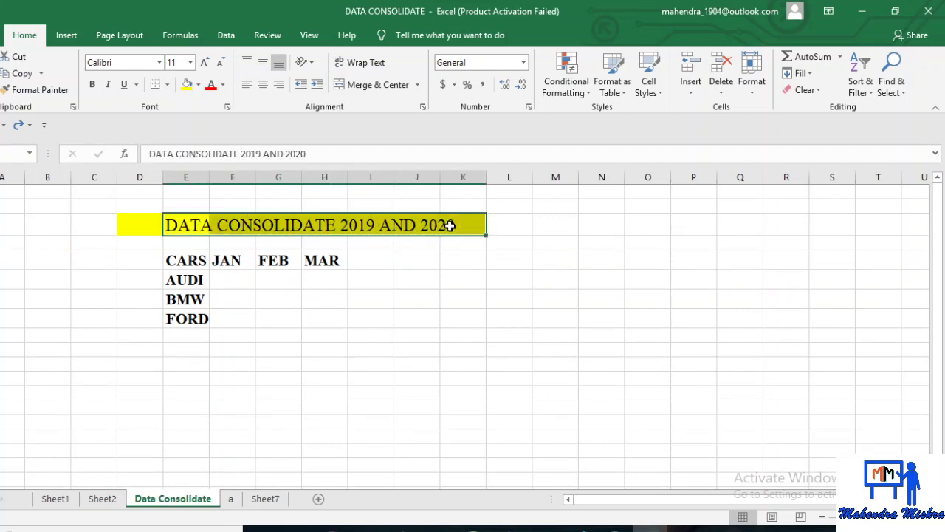
pyautogui.click(361, 226)
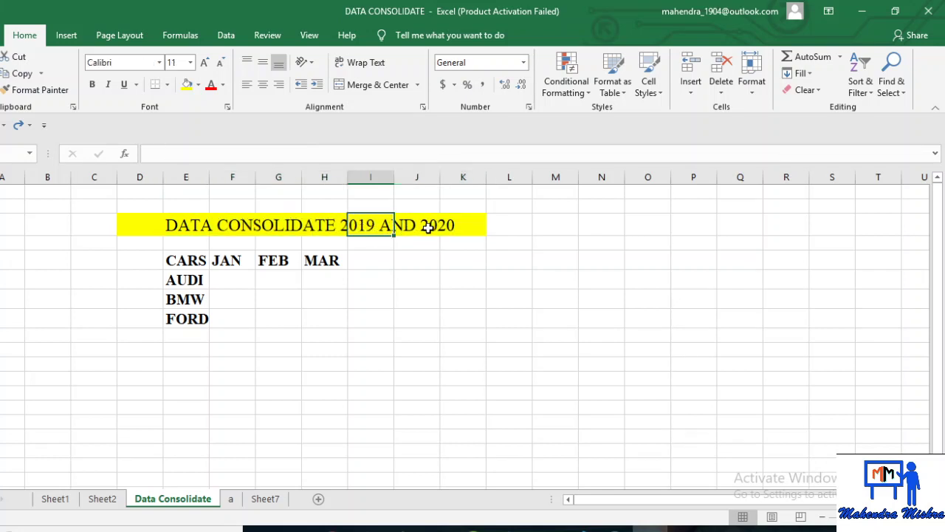
pyautogui.click(445, 229)
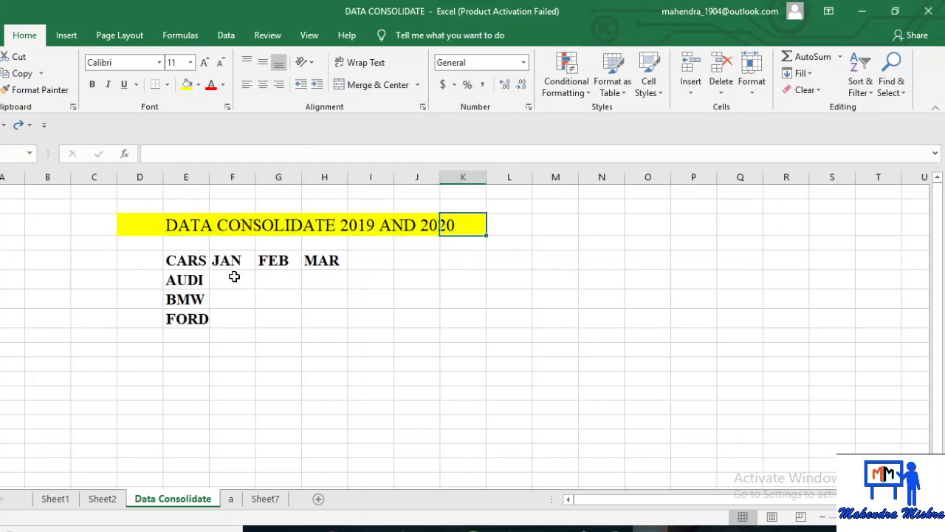
pyautogui.click(239, 279)
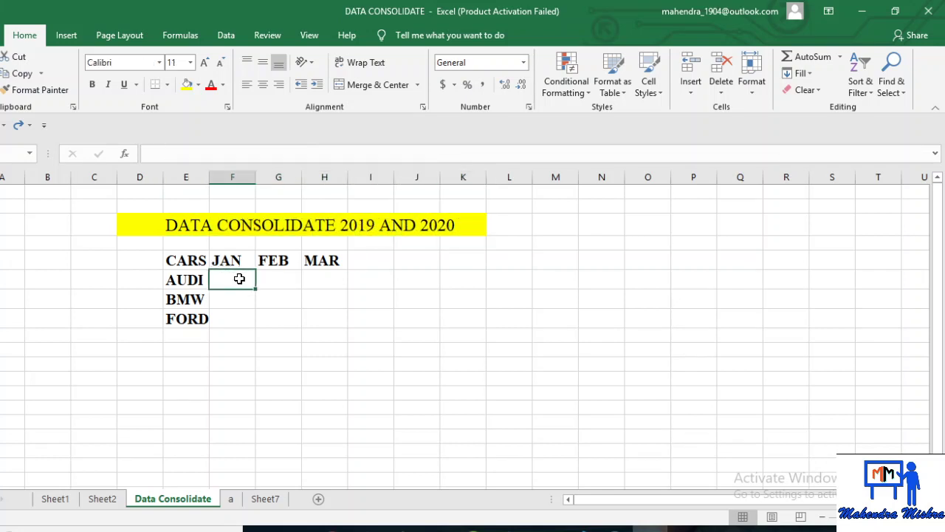
pyautogui.click(368, 226)
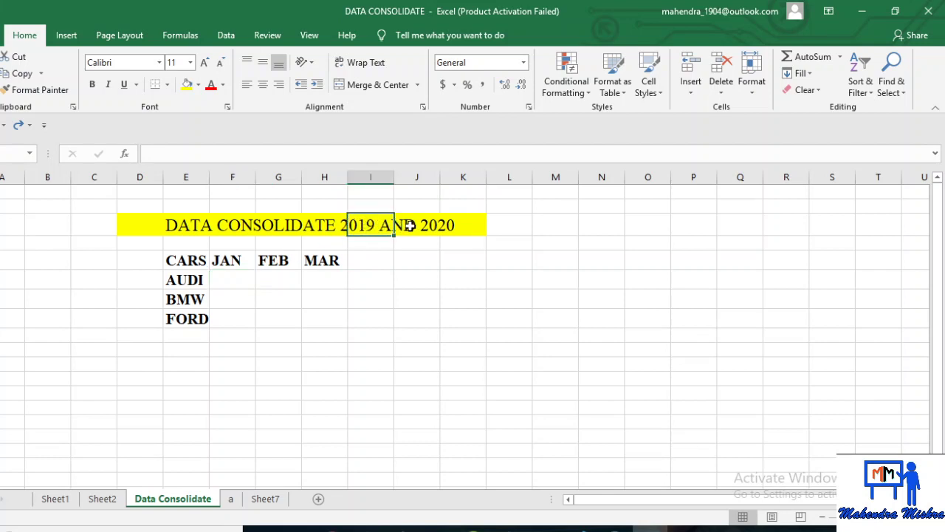
pyautogui.click(437, 229)
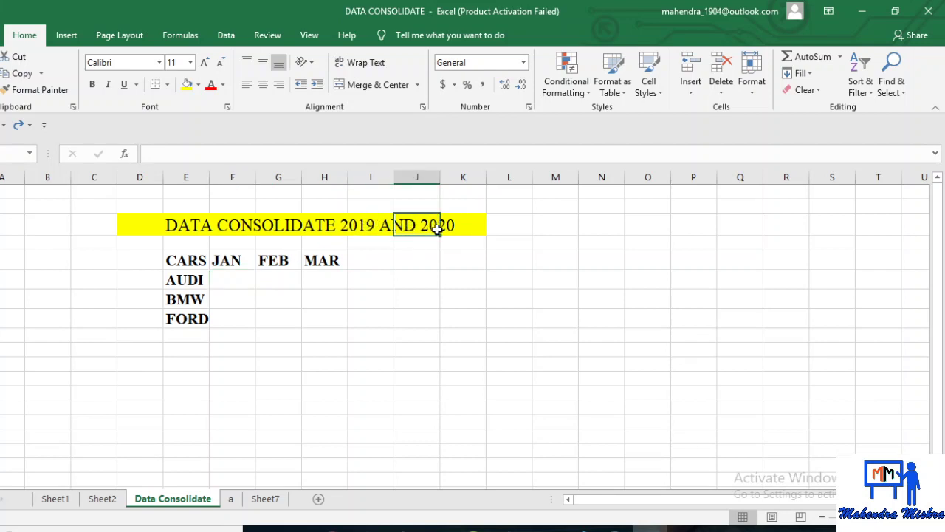
# Compare Audi's January sales cell on Sheet1 for 2019 with the matching cell on Sheet2 for 2020
pyautogui.click(67, 500)
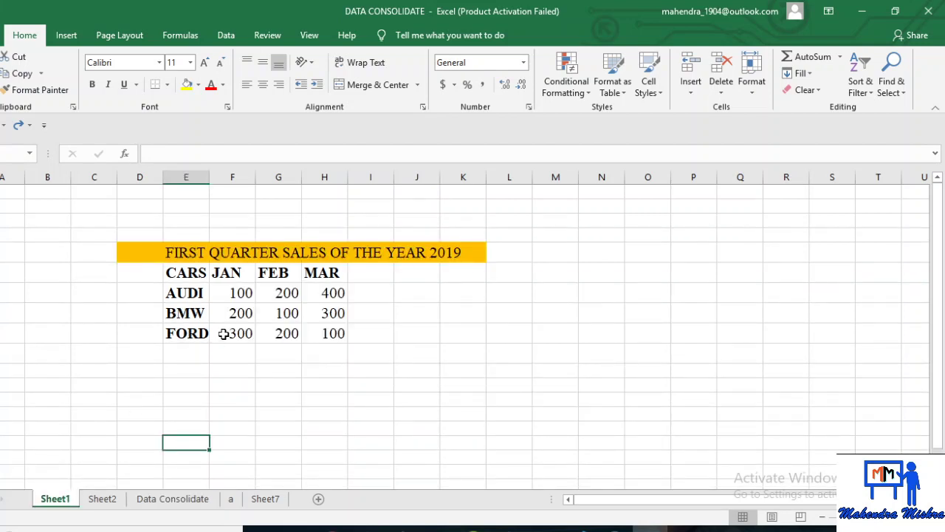
pyautogui.click(246, 292)
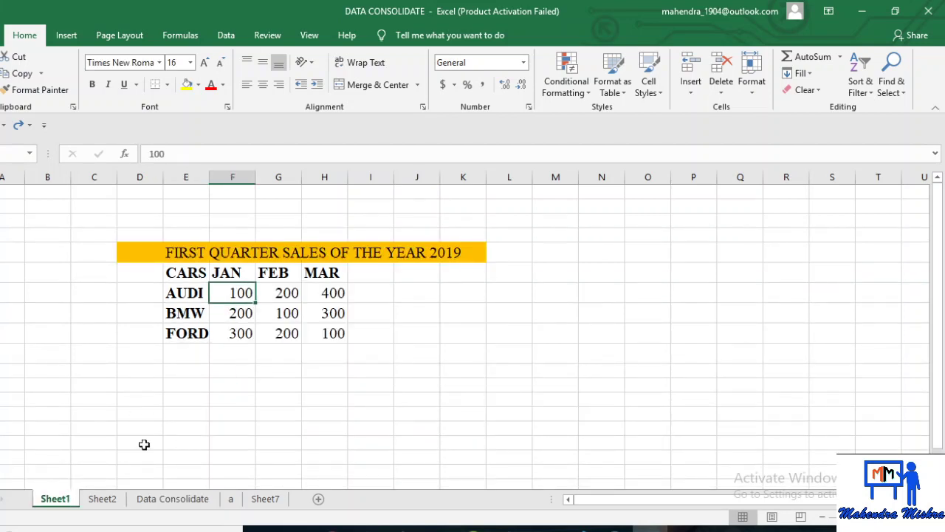
pyautogui.click(119, 499)
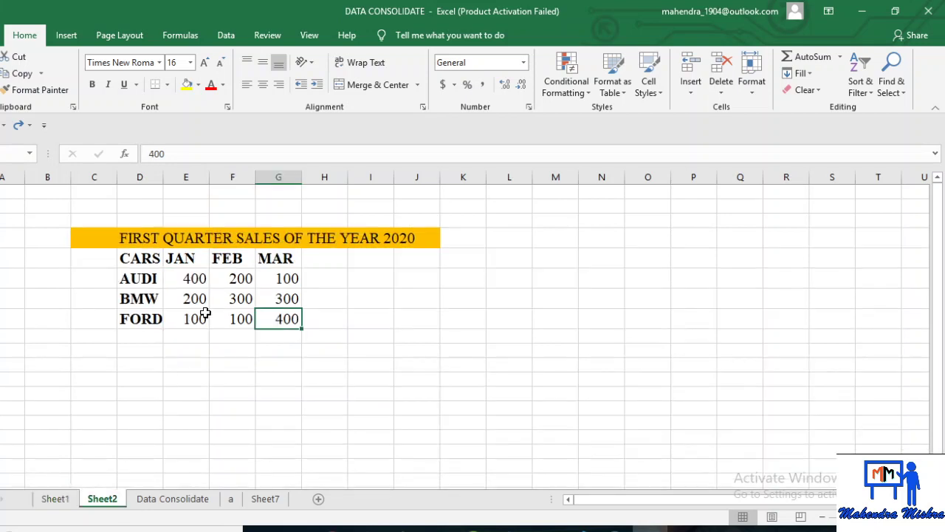
pyautogui.click(194, 278)
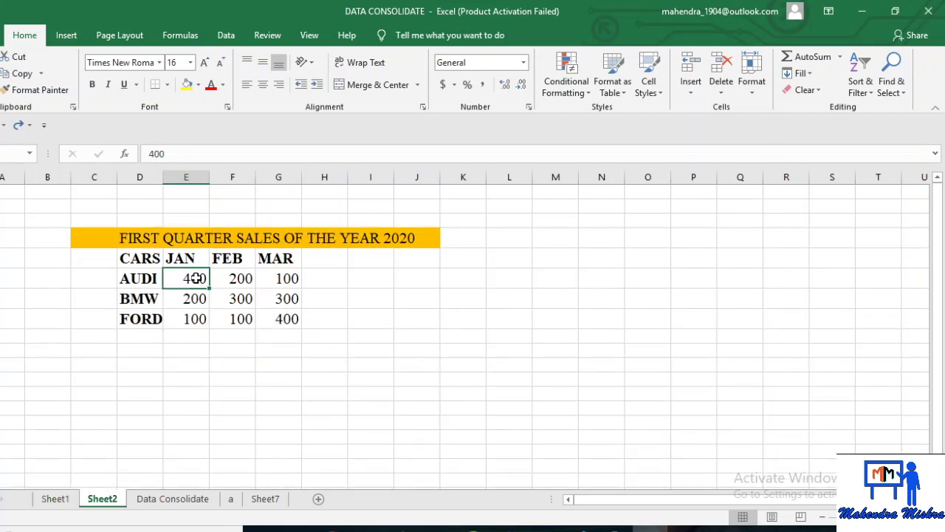
# Examine the empty January to March cells for Audi, BMW and Ford on the Data Consolidate sheet
pyautogui.click(170, 500)
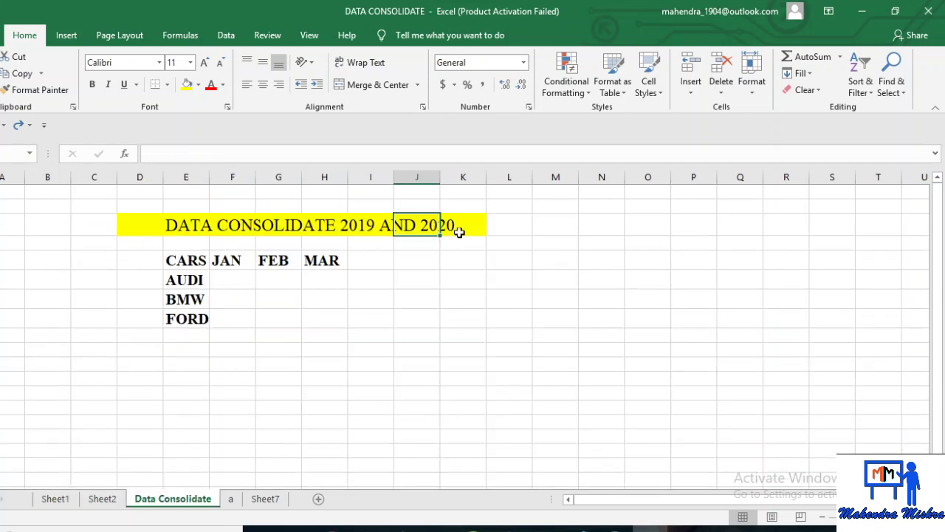
pyautogui.doubleClick(236, 281)
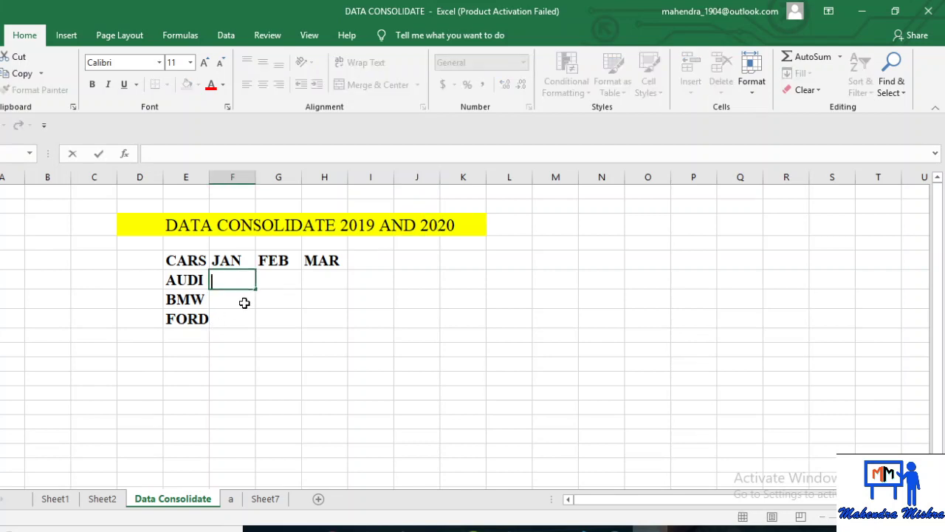
pyautogui.press('Return')
pyautogui.click(273, 314)
pyautogui.click(288, 287)
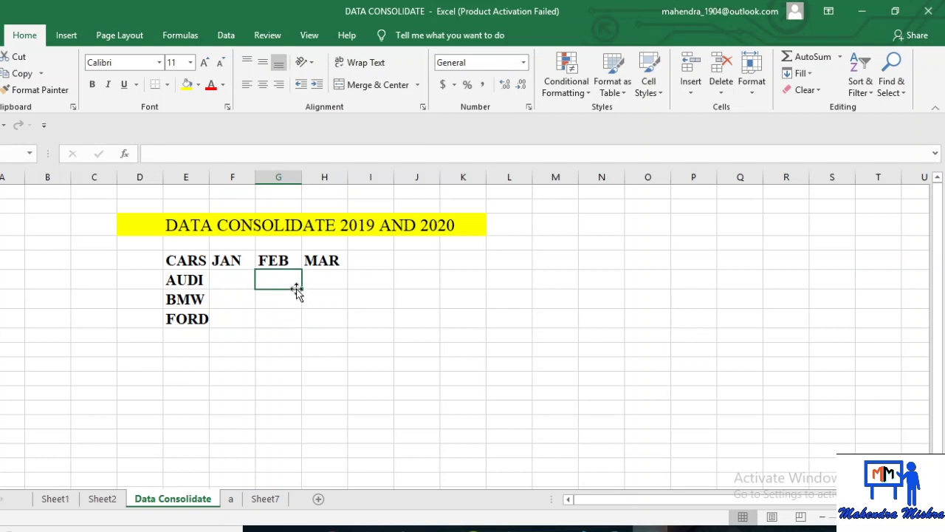
pyautogui.click(322, 301)
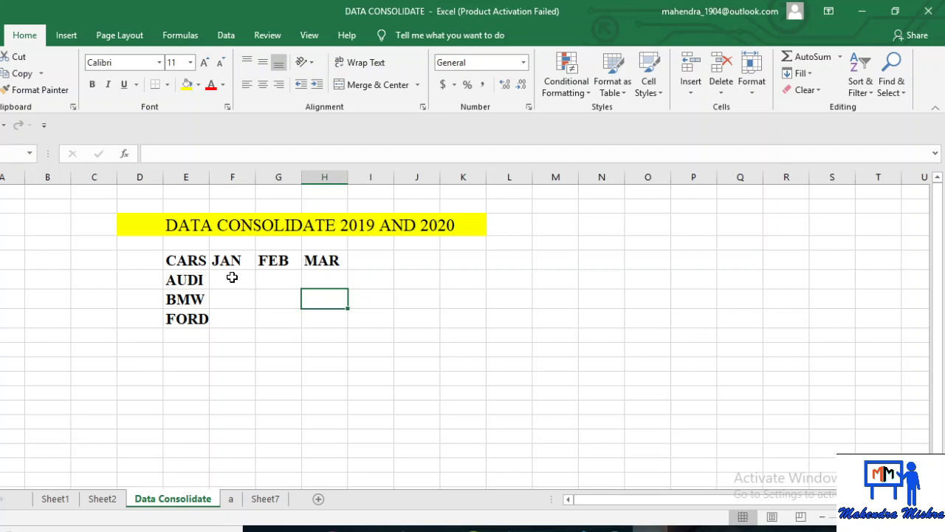
pyautogui.moveTo(232, 277); pyautogui.dragTo(334, 337)
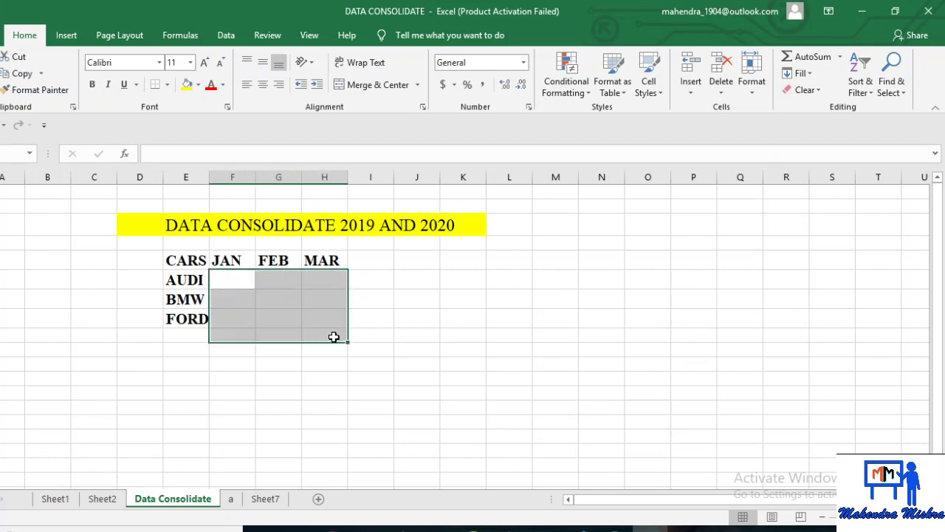
pyautogui.click(418, 330)
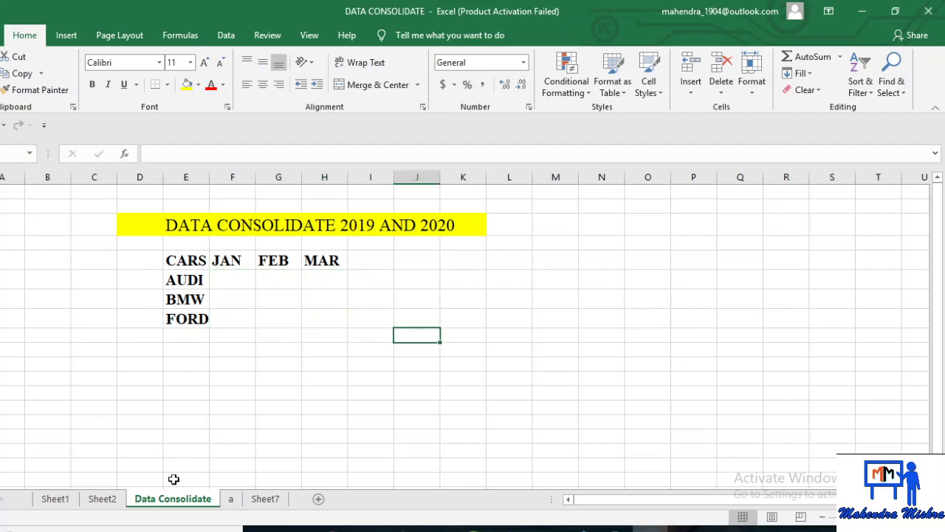
# Start a Consolidate operation at Audi's January cell on the Data Consolidate sheet, with Sum as the function
pyautogui.click(239, 282)
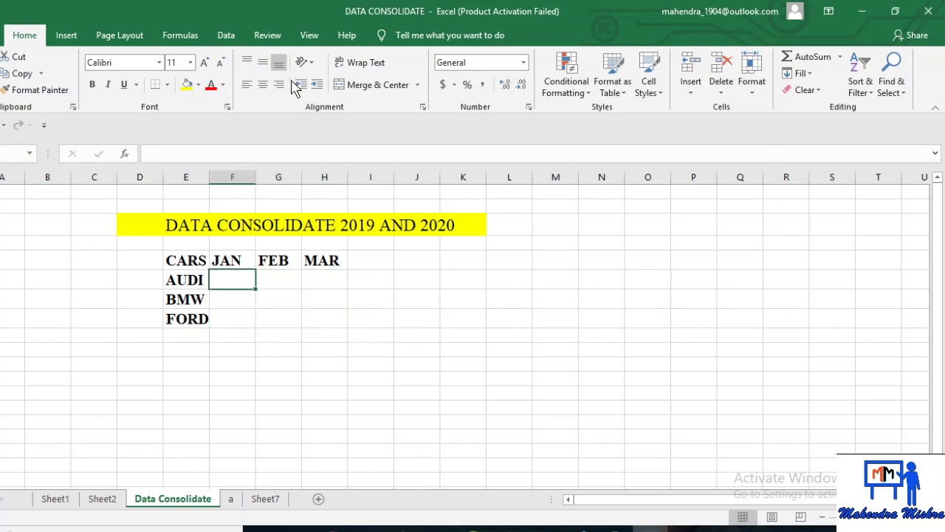
pyautogui.click(226, 35)
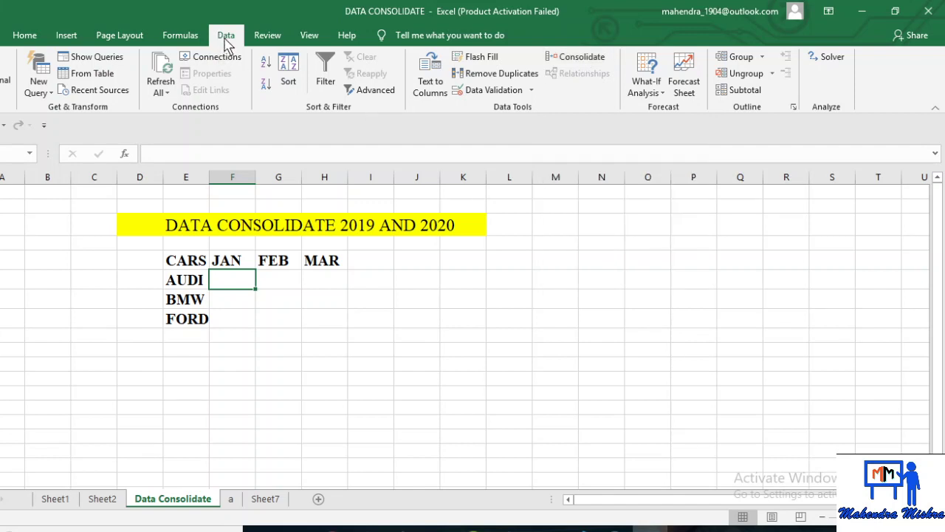
pyautogui.click(584, 57)
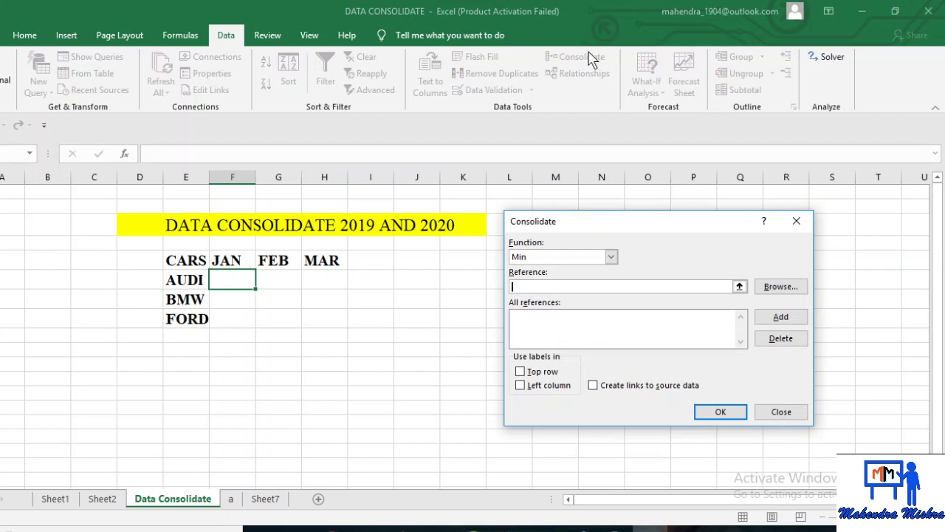
pyautogui.click(610, 256)
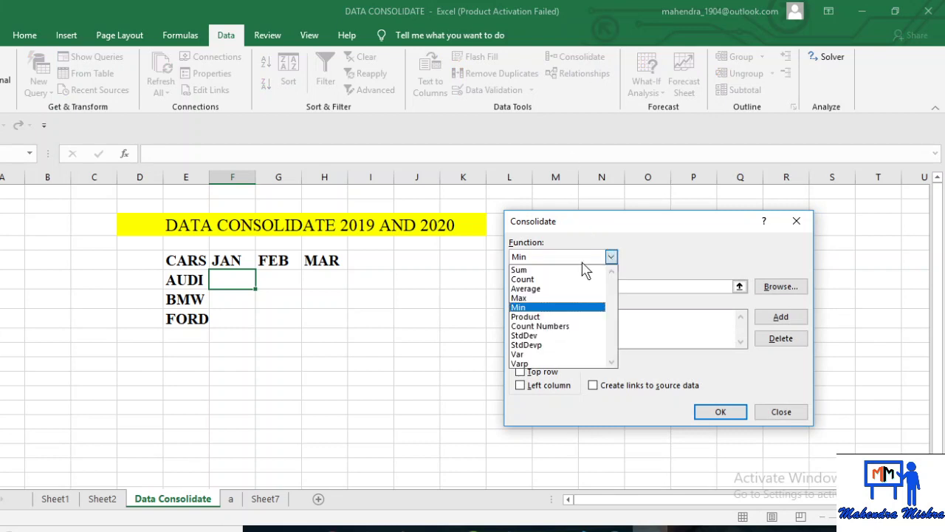
pyautogui.click(553, 271)
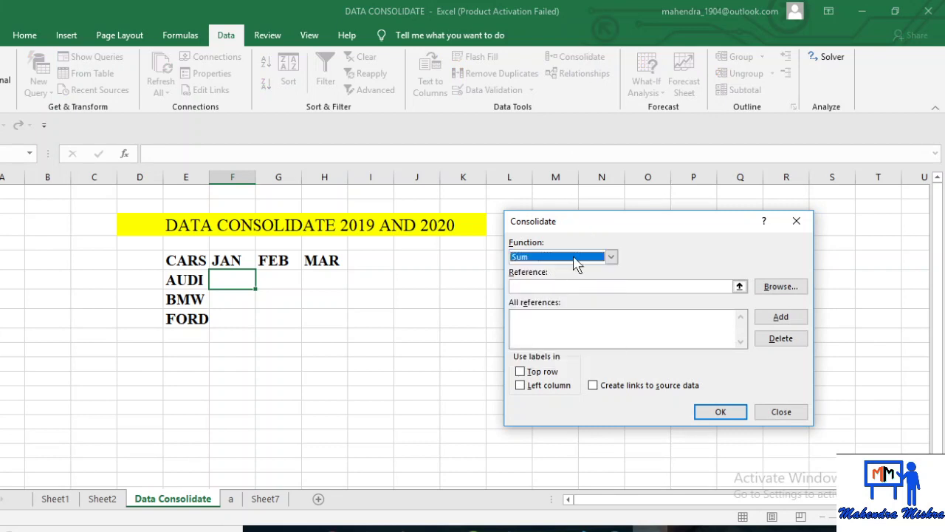
pyautogui.moveTo(648, 224); pyautogui.dragTo(618, 195)
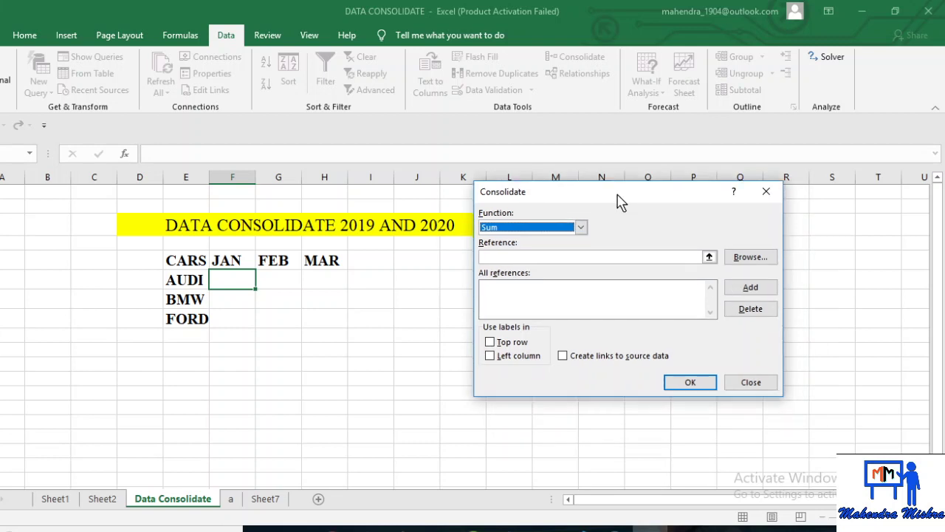
# Add the 2019 sales figures in Sheet1!$F$7:$H$9 to the consolidation references
pyautogui.click(709, 256)
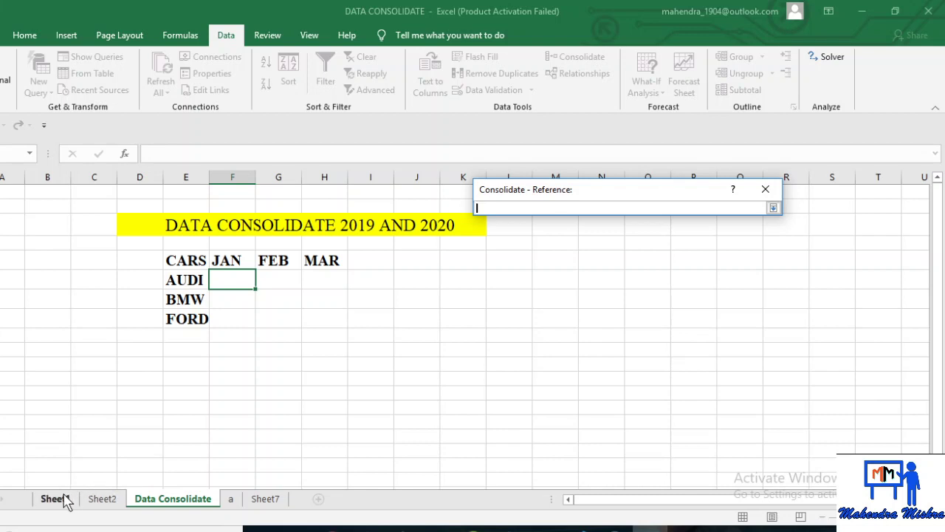
pyautogui.click(65, 500)
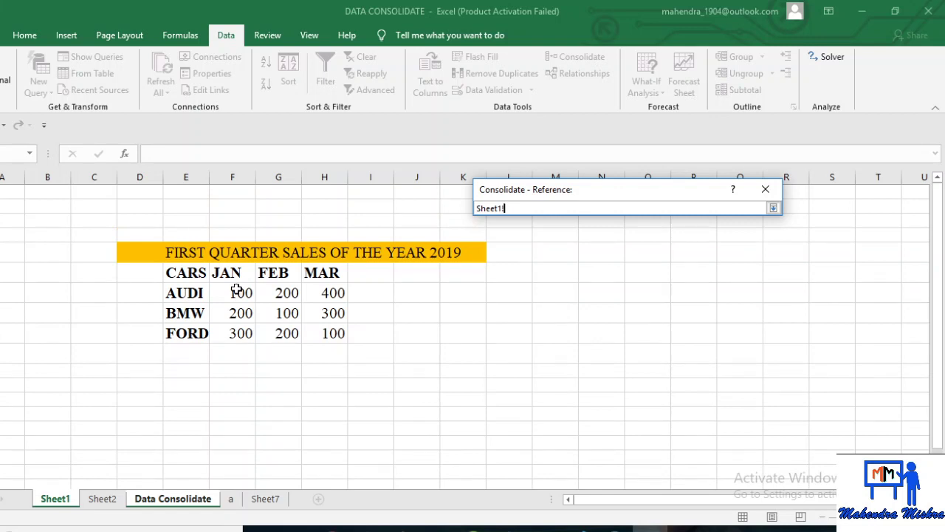
pyautogui.moveTo(236, 291); pyautogui.dragTo(321, 322)
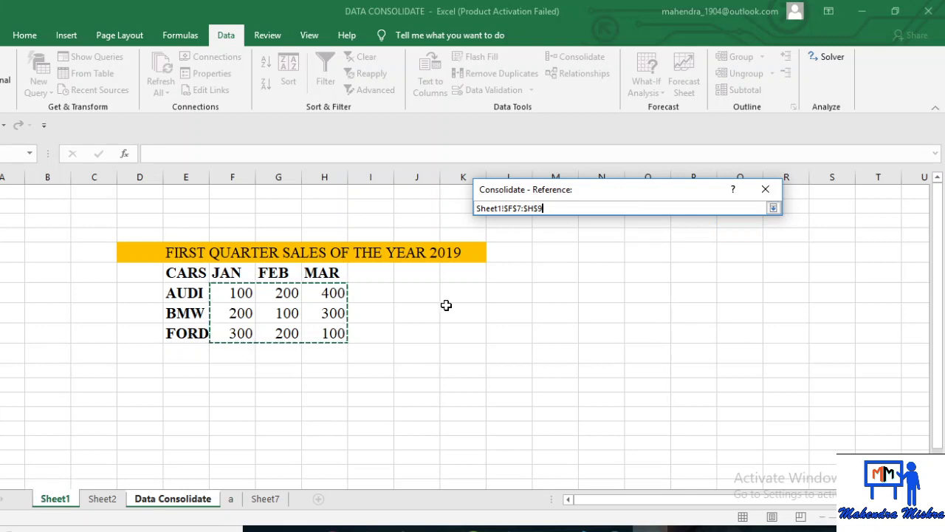
pyautogui.click(772, 210)
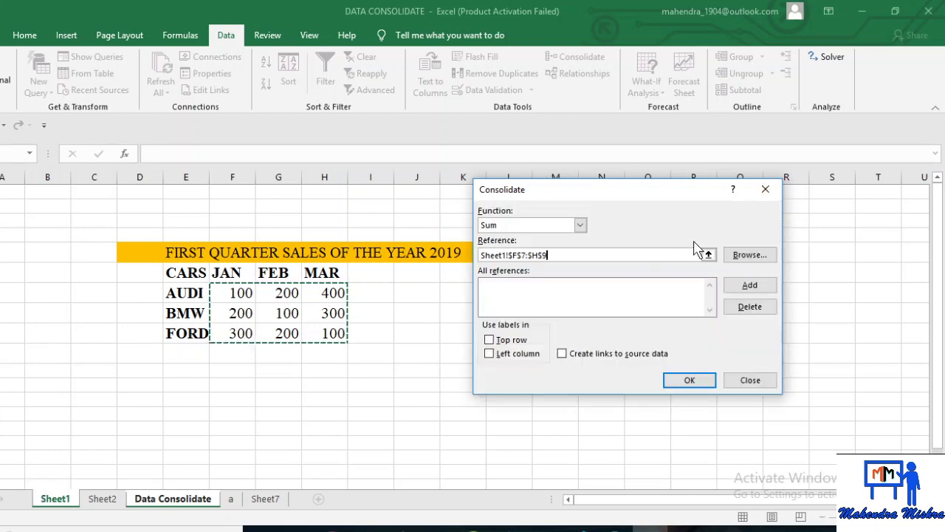
pyautogui.click(749, 286)
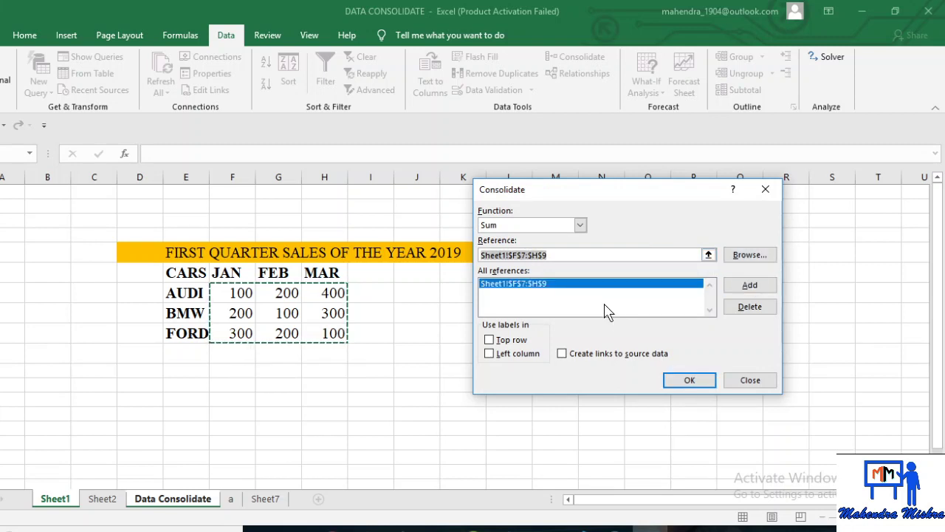
# Add the 2020 sales figures in Sheet2!$E$6:$G$8 to the references and run the consolidation
pyautogui.click(102, 500)
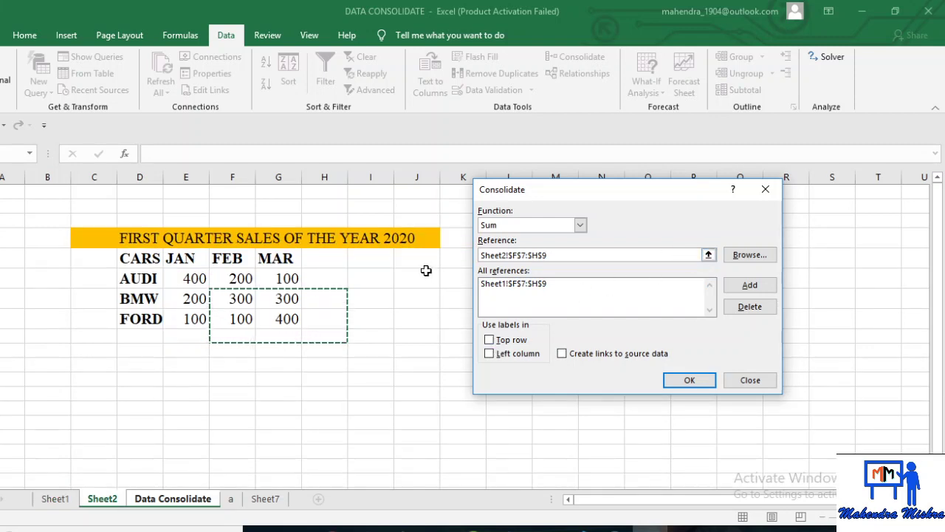
pyautogui.moveTo(164, 280); pyautogui.dragTo(263, 314)
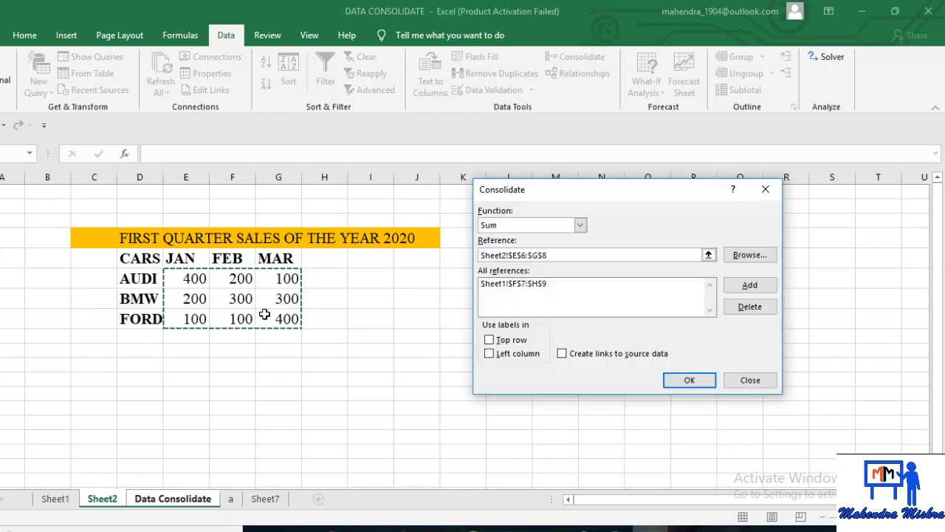
pyautogui.click(739, 288)
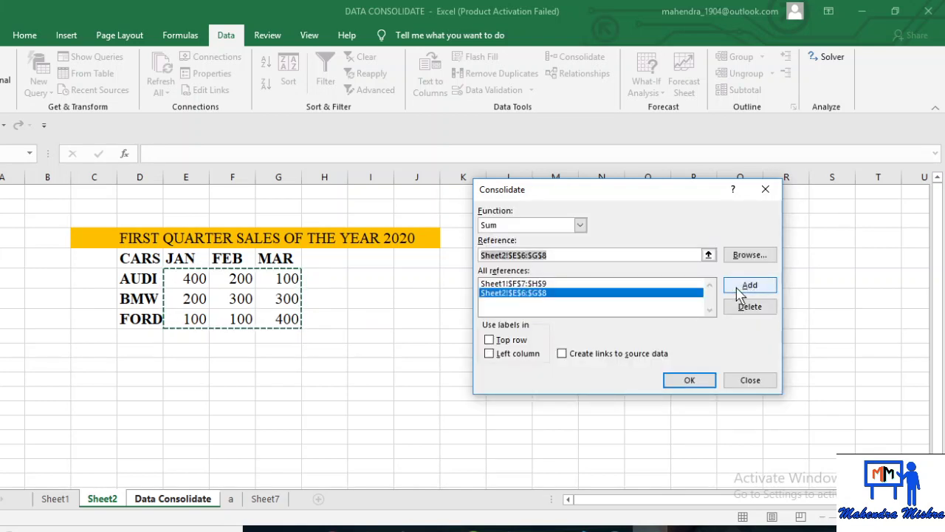
pyautogui.click(687, 381)
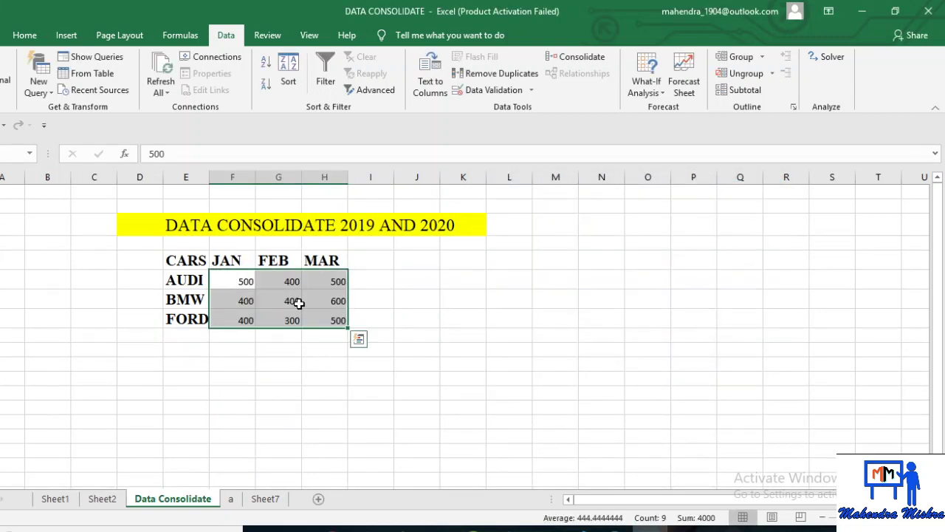
# Review the consolidated figures and check Audi's January total against the source sheets
pyautogui.click(298, 303)
pyautogui.moveTo(240, 277); pyautogui.dragTo(341, 332)
pyautogui.click(405, 325)
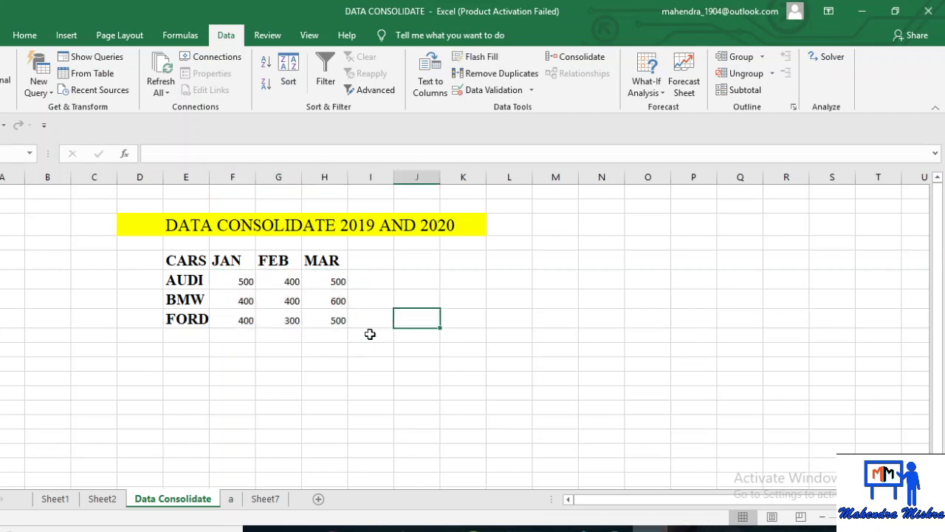
pyautogui.click(55, 500)
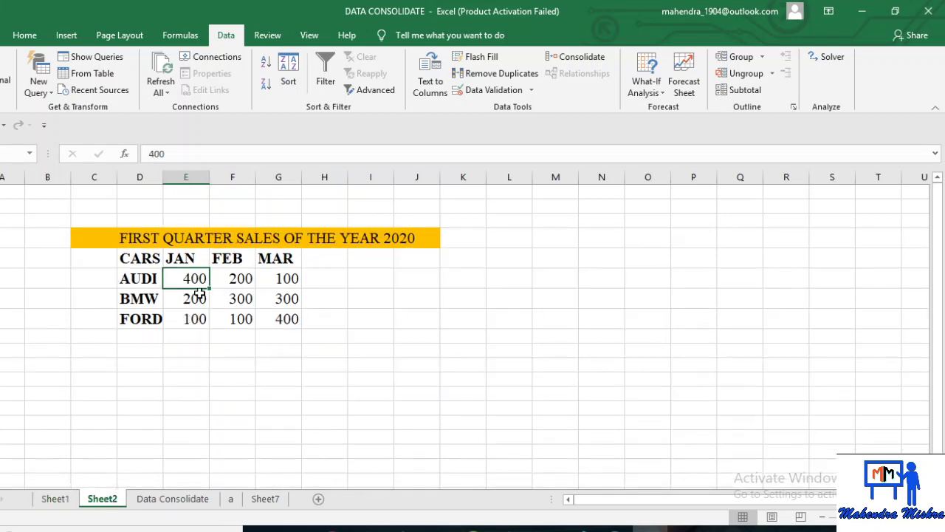
pyautogui.click(189, 500)
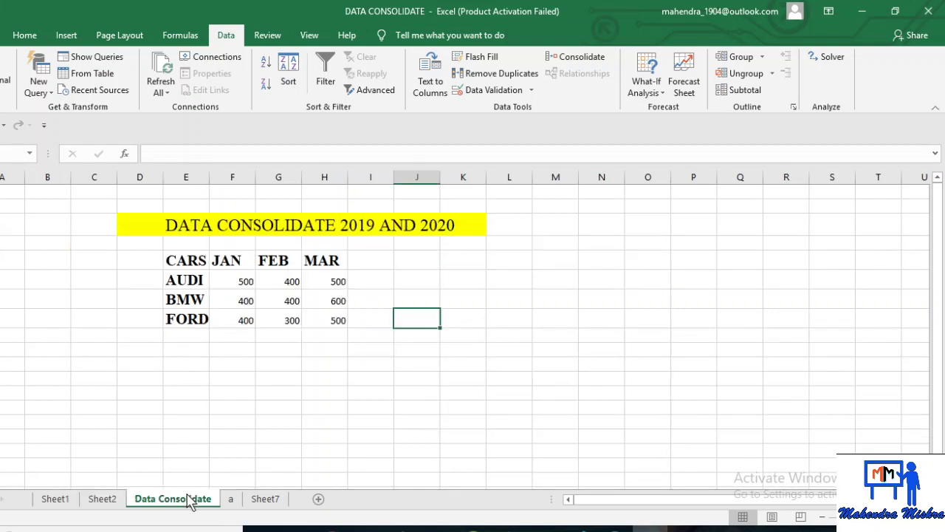
pyautogui.click(243, 279)
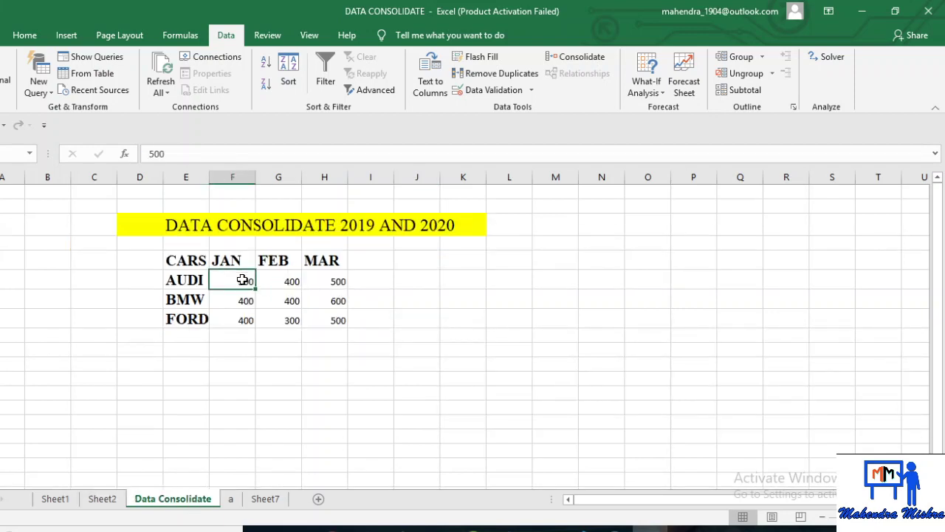
# Check BMW's consolidated February total against its February sales on Sheet1 and Sheet2
pyautogui.click(287, 301)
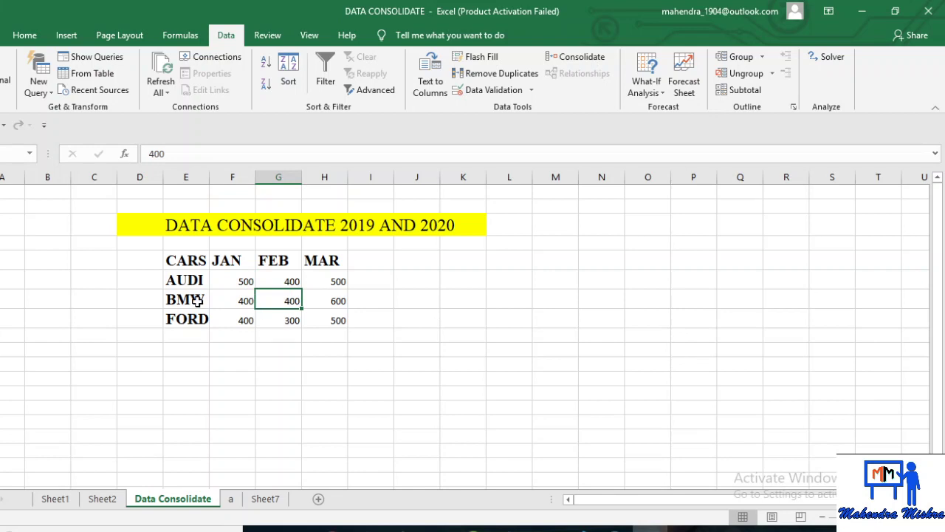
pyautogui.click(62, 500)
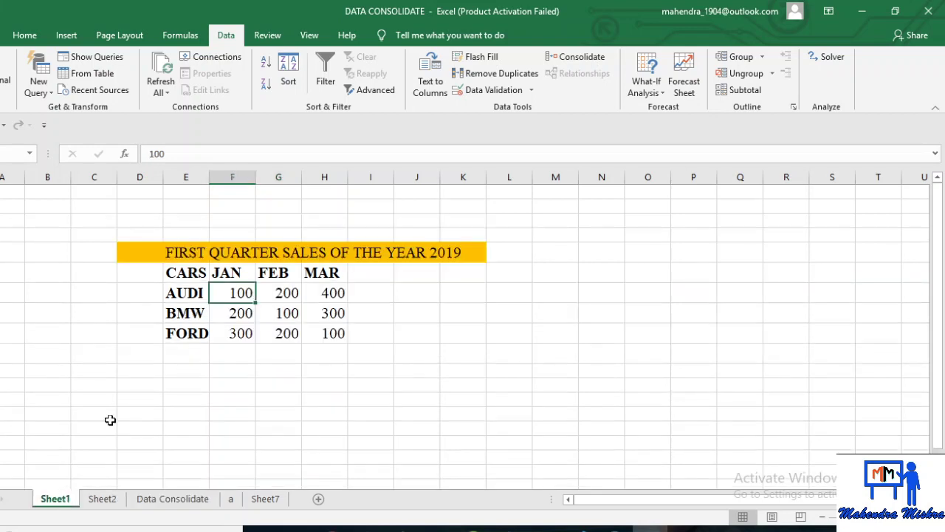
pyautogui.click(285, 313)
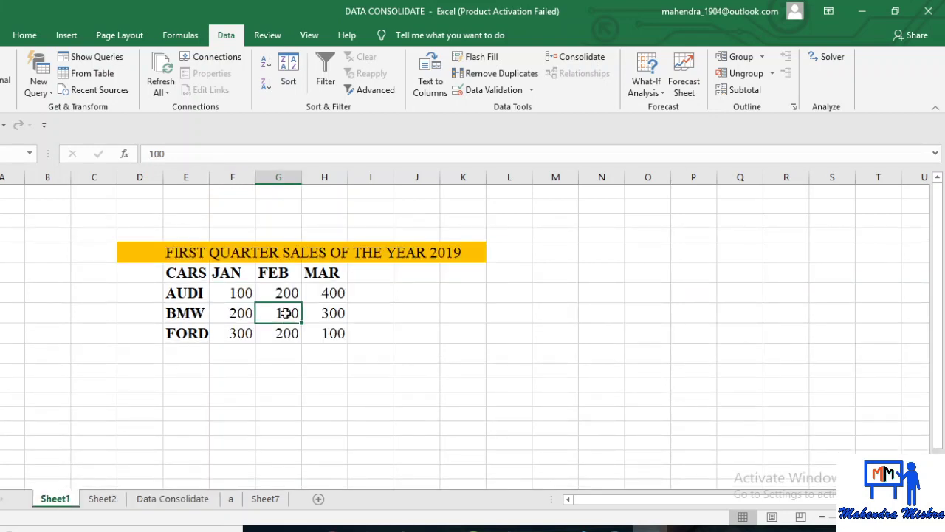
pyautogui.click(100, 500)
pyautogui.click(241, 304)
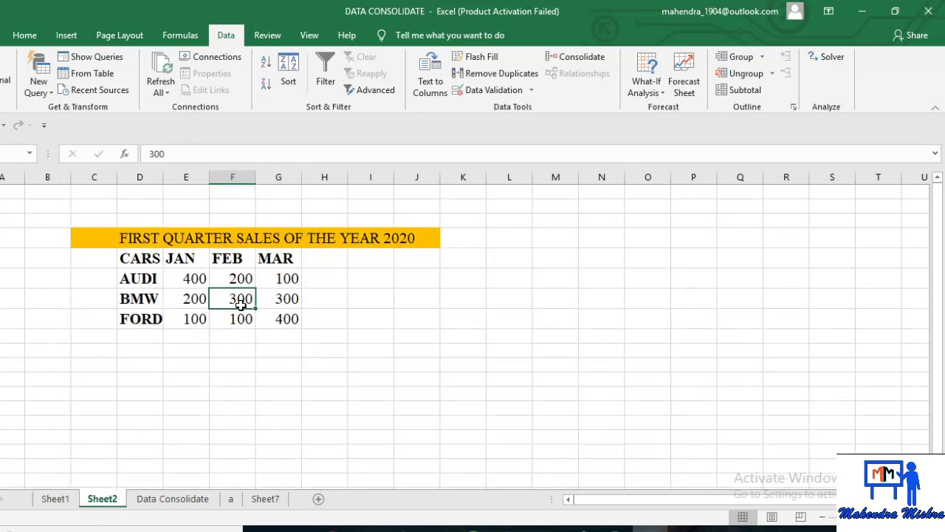
pyautogui.click(190, 500)
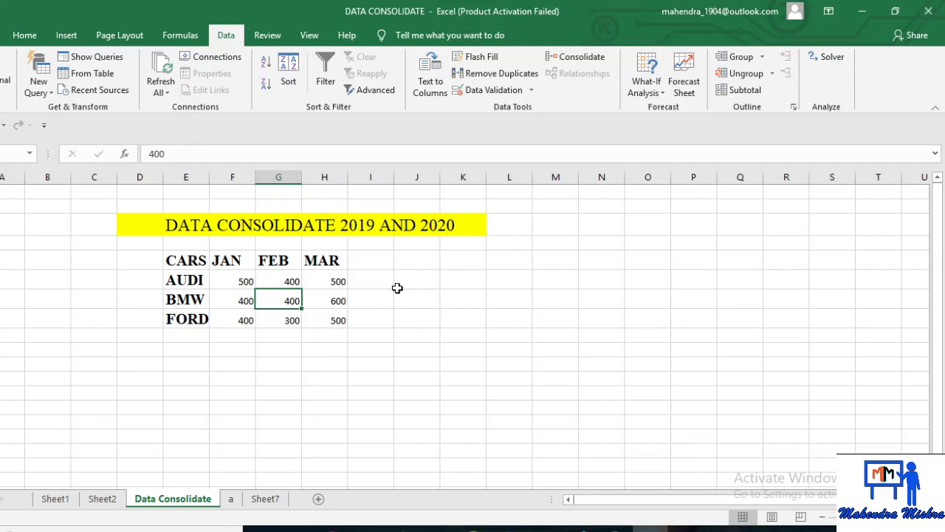
pyautogui.click(510, 263)
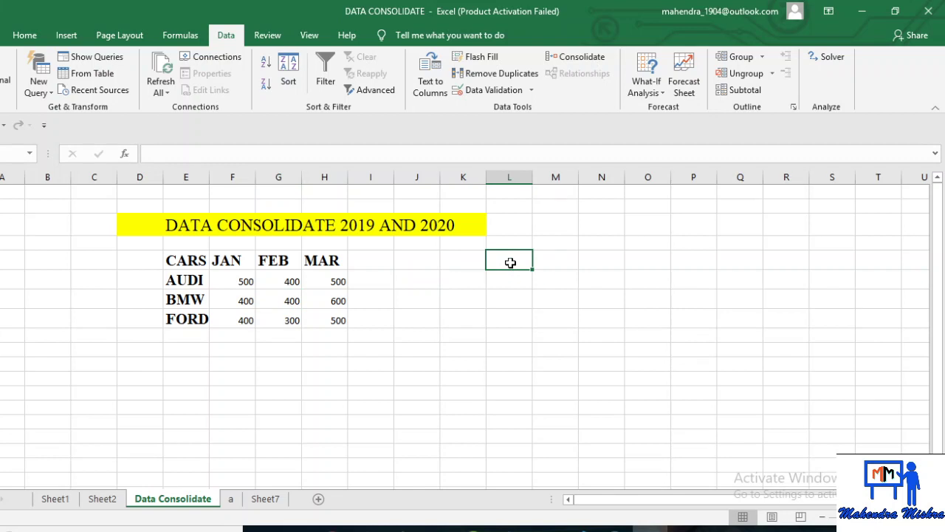
# Enter the heading "MAX SALE IN THE YEAR OF 2019 AND 2020" in column L, level with the consolidated table's header row
pyautogui.write('MI')
pyautogui.press('BackSpace')
pyautogui.write('AX')
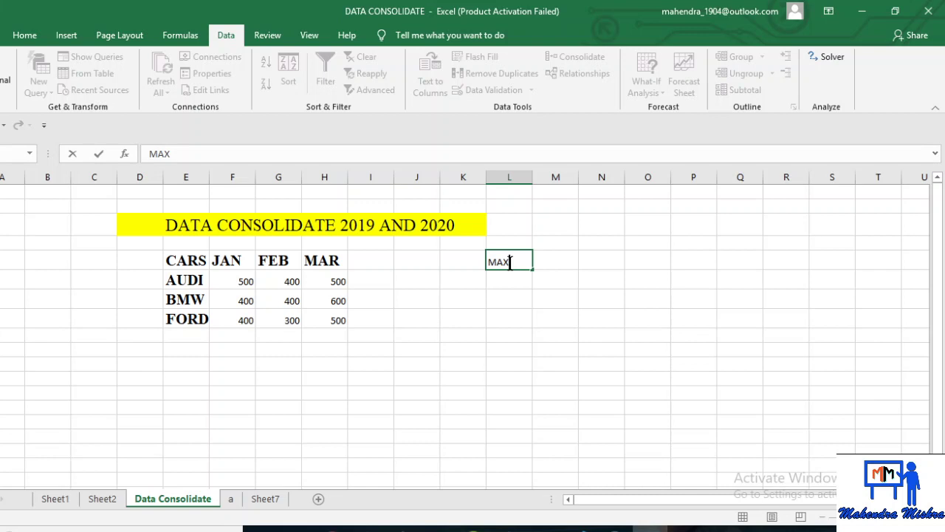
pyautogui.write(' SALE IN THE YEAR ')
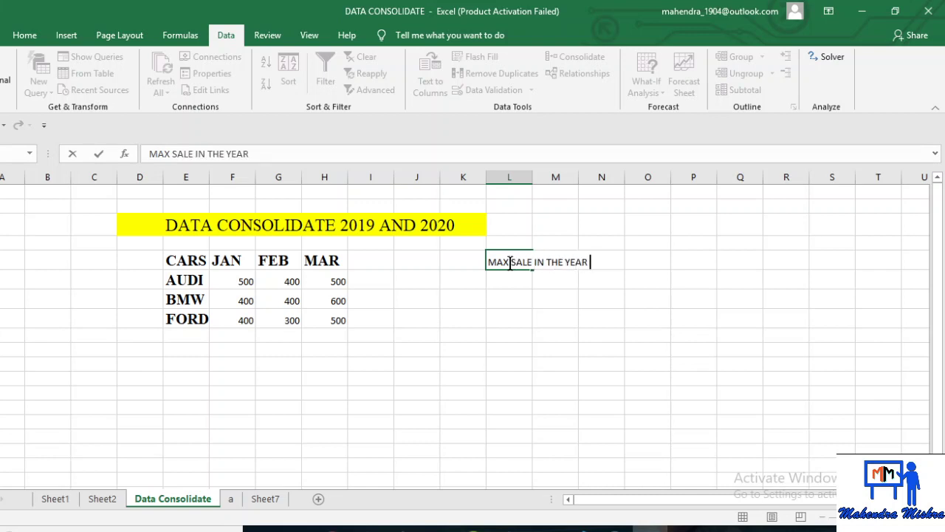
pyautogui.write('OF 2019 ANS')
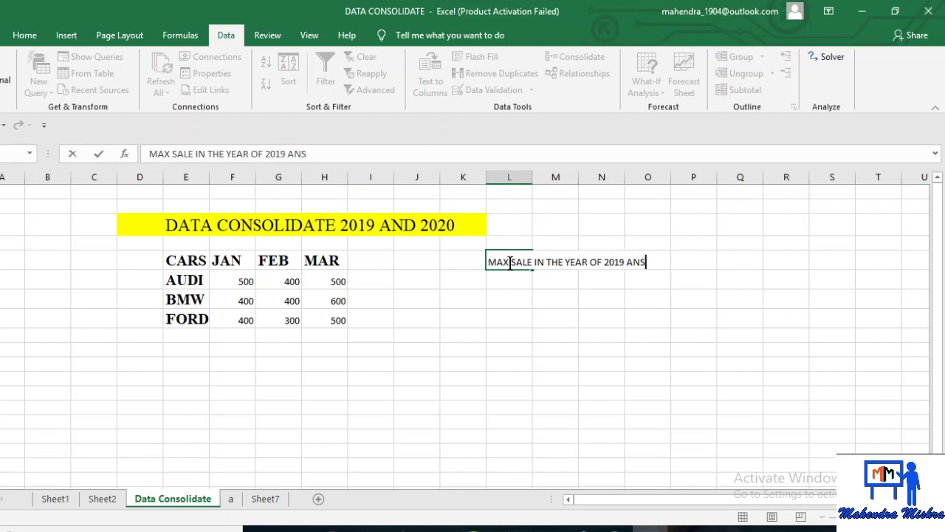
pyautogui.press('BackSpace')
pyautogui.write('D 21')
pyautogui.write('2020')
pyautogui.click(574, 292)
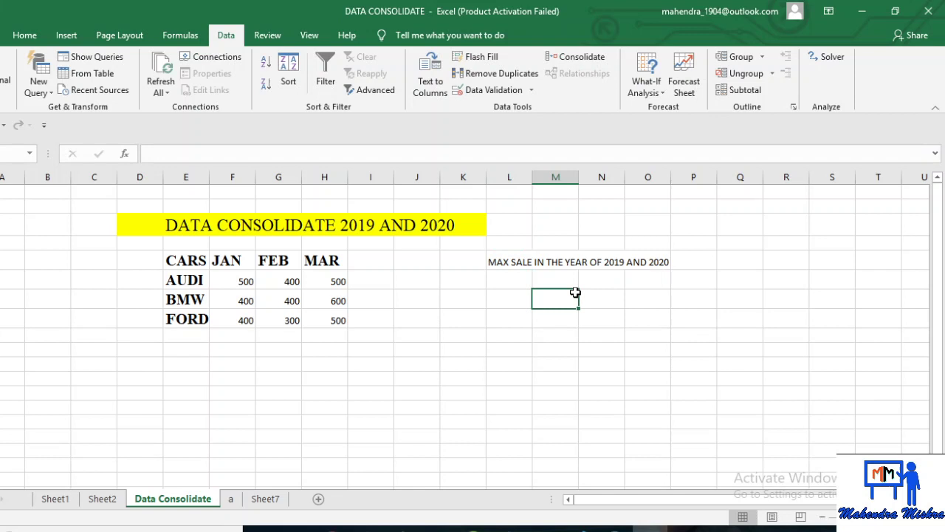
# Copy the consolidated car sales table with its surrounding blank cells to the cell directly below the MAX SALE heading
pyautogui.click(507, 278)
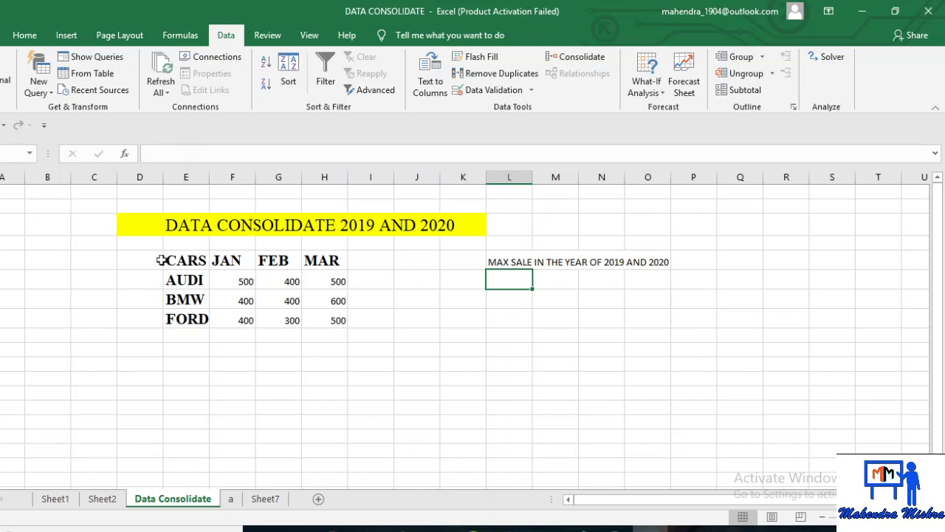
pyautogui.moveTo(159, 259); pyautogui.dragTo(350, 331)
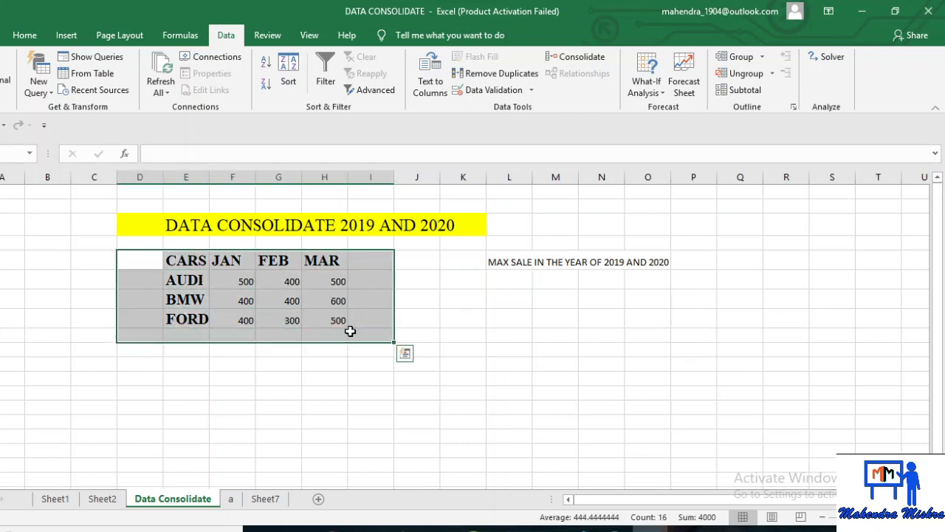
pyautogui.hotkey('ctrl', 'c')
pyautogui.click(506, 279)
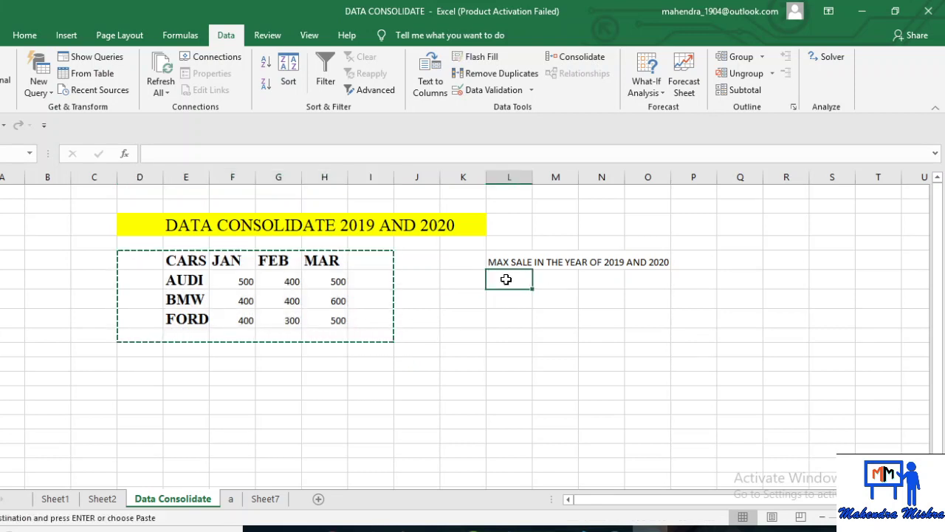
pyautogui.hotkey('ctrl', 'v')
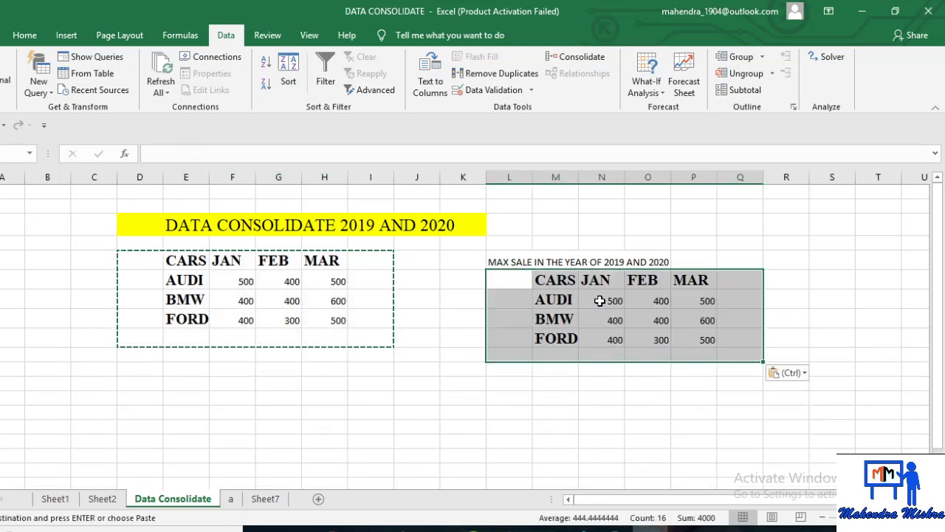
# Clear the sales figures from the copied table, keeping its car names and month headers
pyautogui.moveTo(599, 300); pyautogui.dragTo(720, 358)
pyautogui.press('Delete')
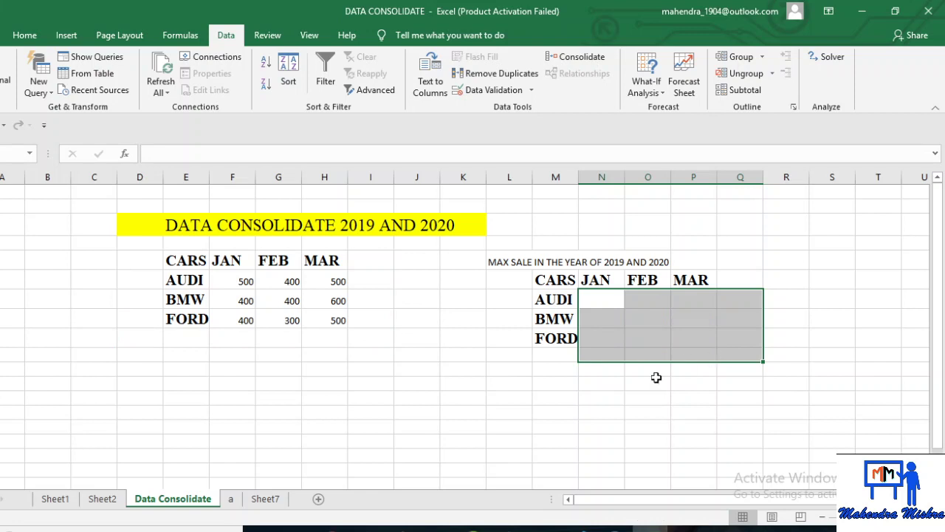
pyautogui.moveTo(583, 392); pyautogui.dragTo(555, 274)
# Fill the MAX SALE heading cells in columns L to O with yellow and set their font size to 20
pyautogui.click(496, 261)
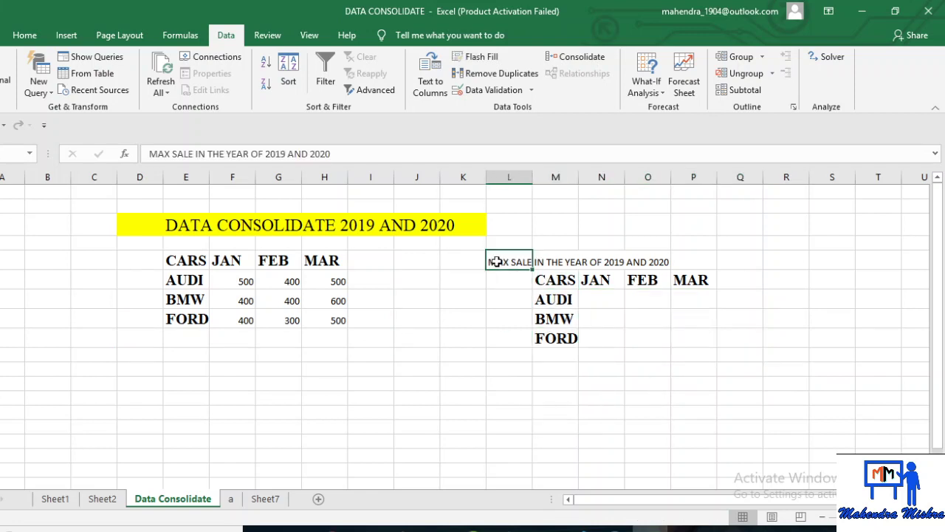
pyautogui.moveTo(496, 261); pyautogui.dragTo(637, 259)
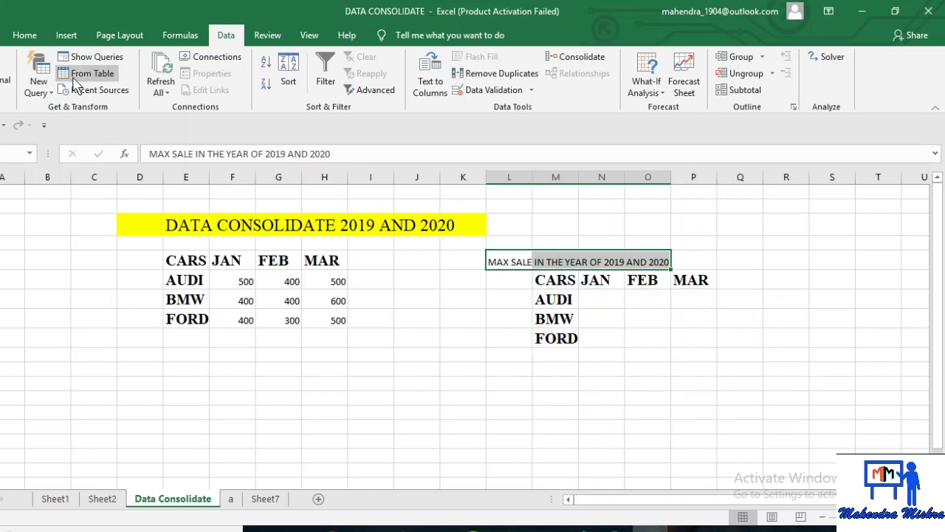
pyautogui.click(24, 36)
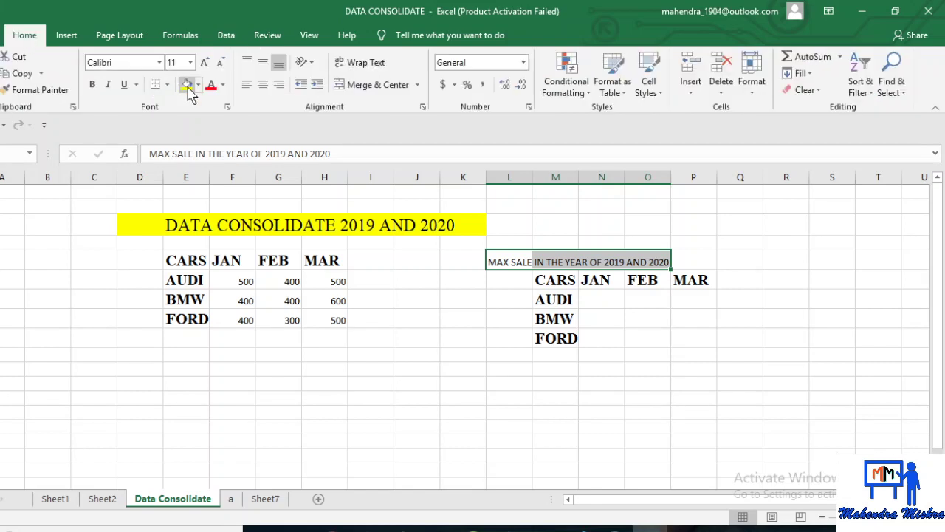
pyautogui.click(186, 84)
pyautogui.click(190, 62)
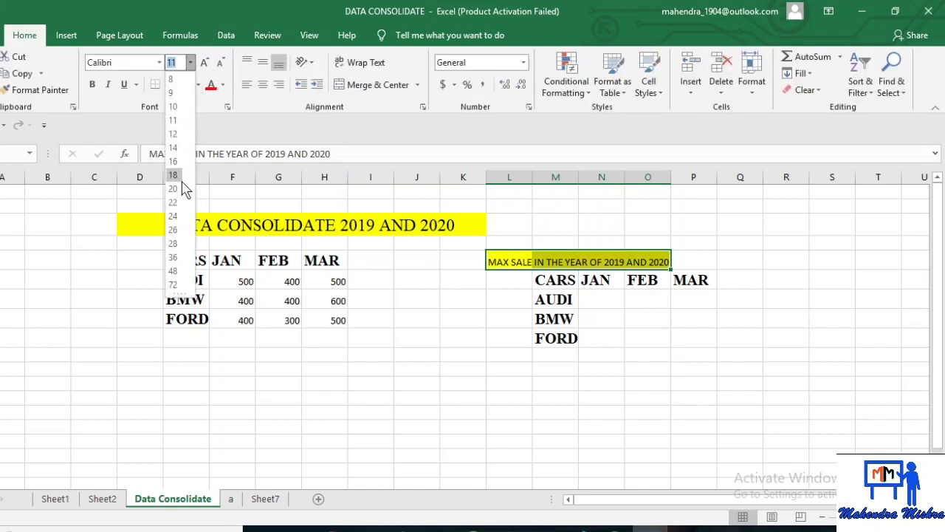
pyautogui.click(173, 188)
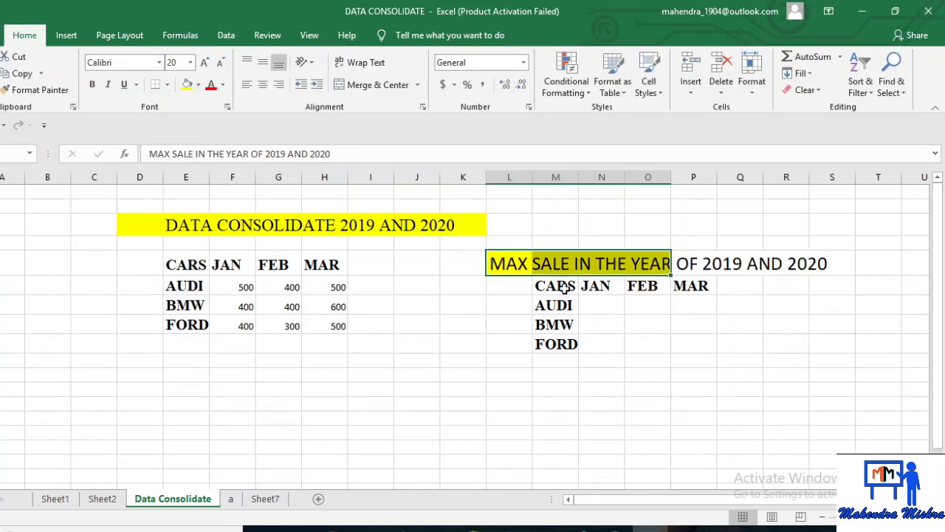
# Extend the yellow fill across the whole MAX SALE heading, from column L to column S
pyautogui.click(496, 301)
pyautogui.moveTo(498, 259); pyautogui.dragTo(823, 254)
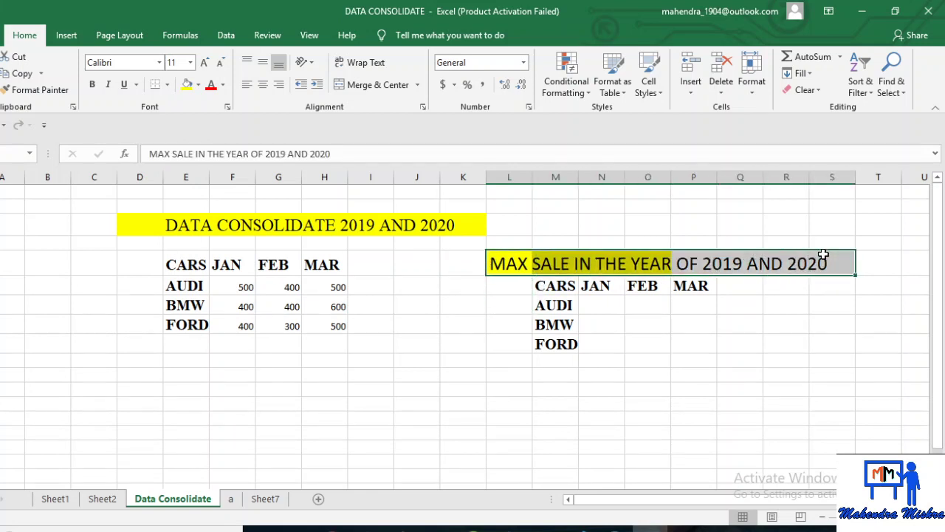
pyautogui.click(187, 85)
pyautogui.click(600, 317)
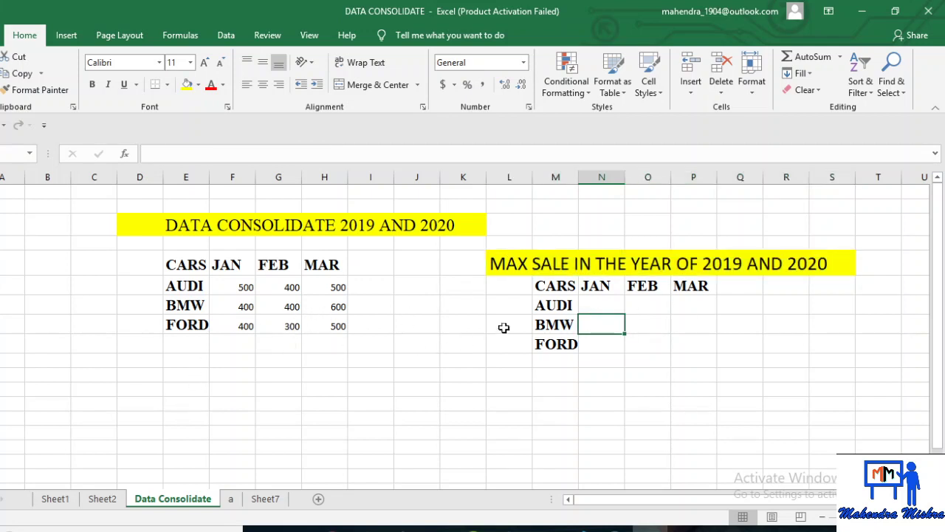
pyautogui.click(611, 299)
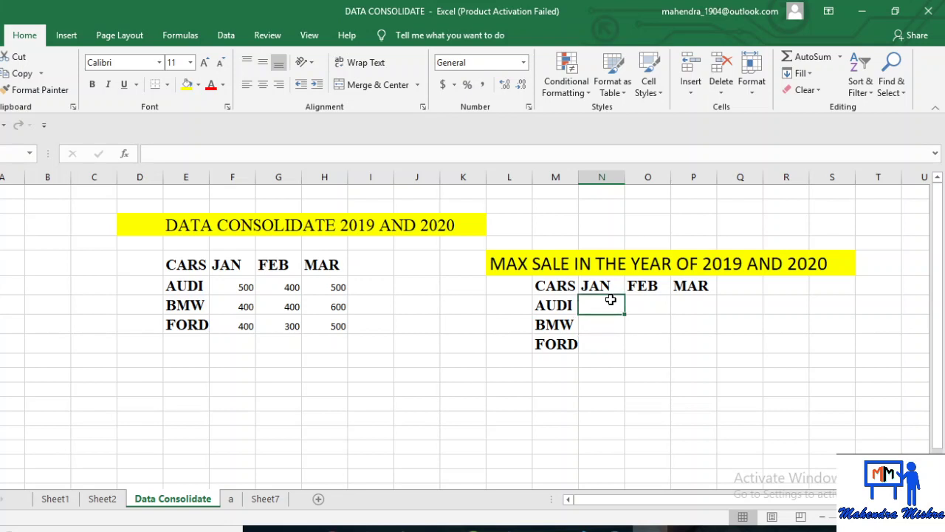
pyautogui.click(727, 269)
pyautogui.click(807, 269)
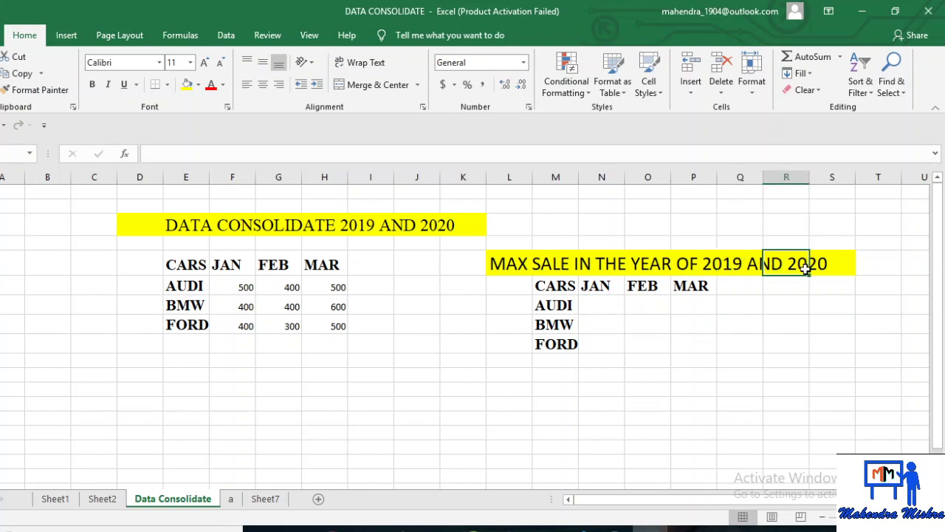
pyautogui.doubleClick(611, 307)
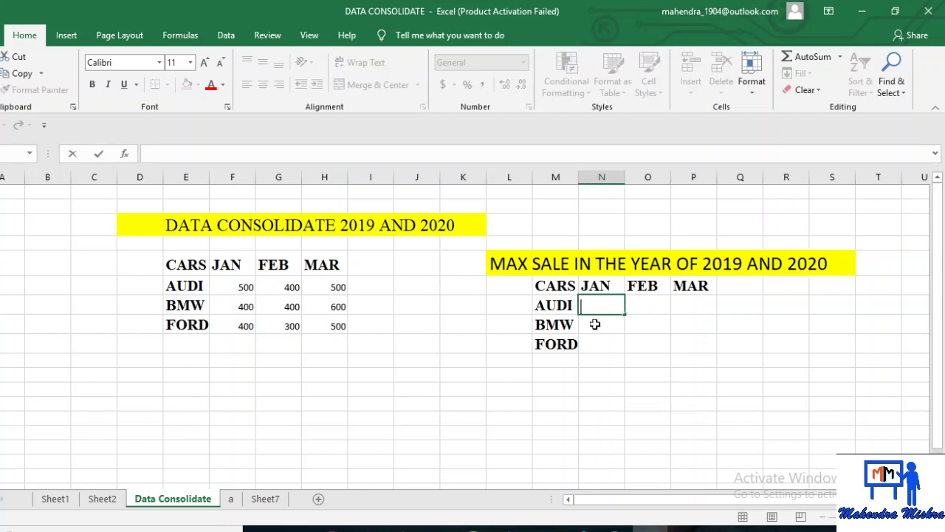
pyautogui.click(595, 325)
pyautogui.click(731, 268)
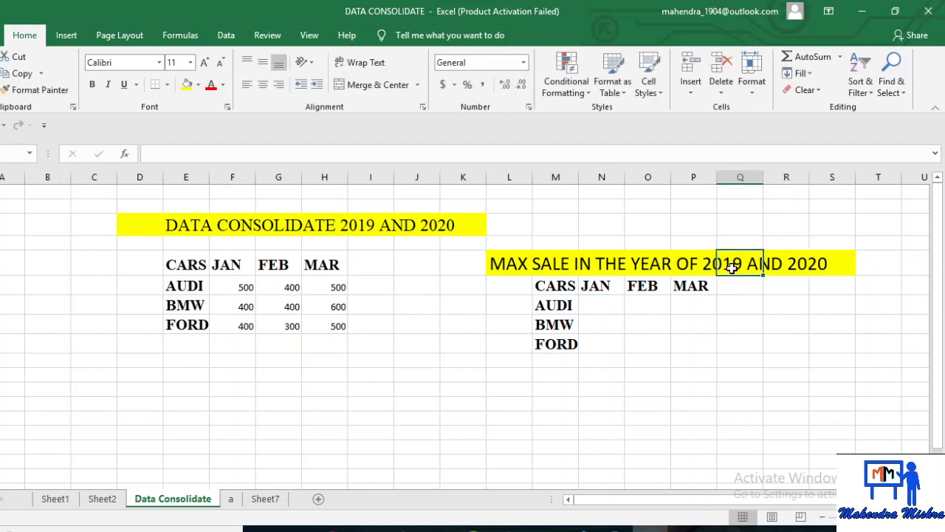
pyautogui.click(601, 325)
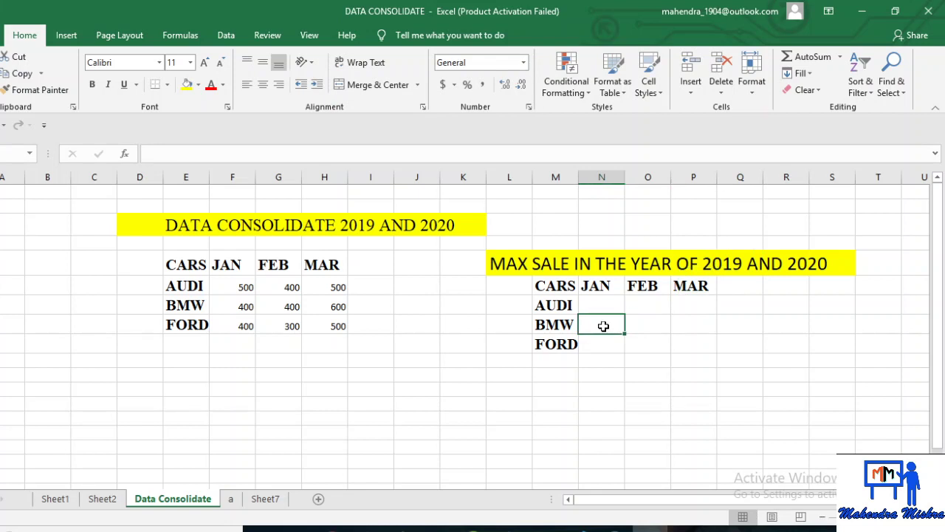
pyautogui.click(720, 272)
pyautogui.click(814, 270)
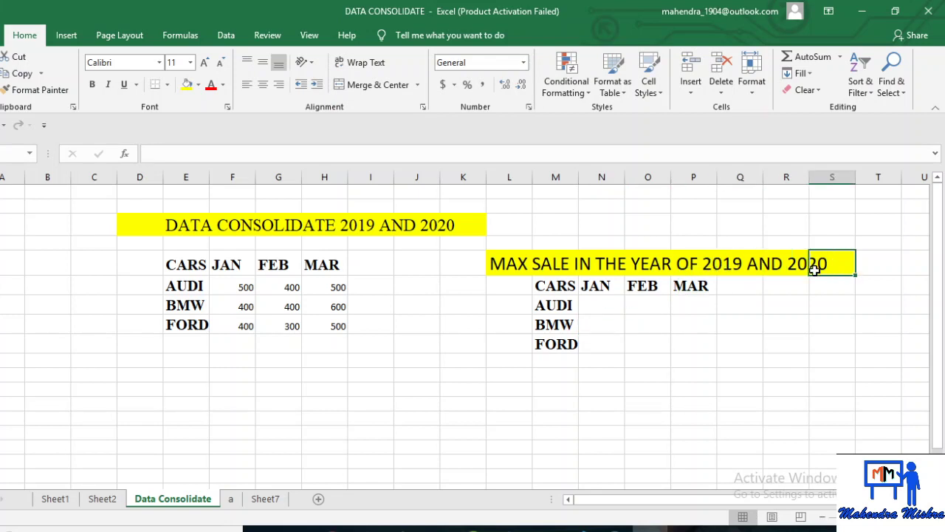
# Consolidate the existing Sheet1 and Sheet2 references with the Max function, starting at Audi's January cell in the MAX SALE table
pyautogui.click(592, 303)
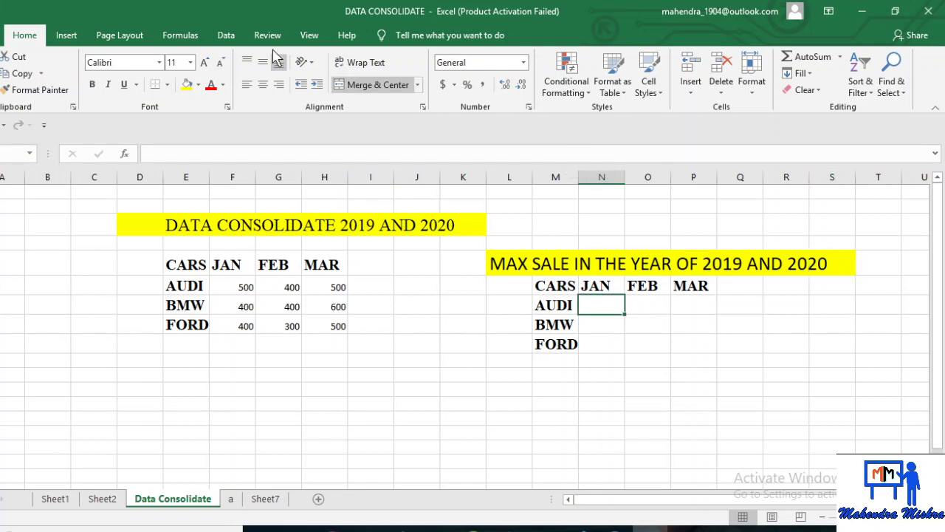
pyautogui.click(226, 35)
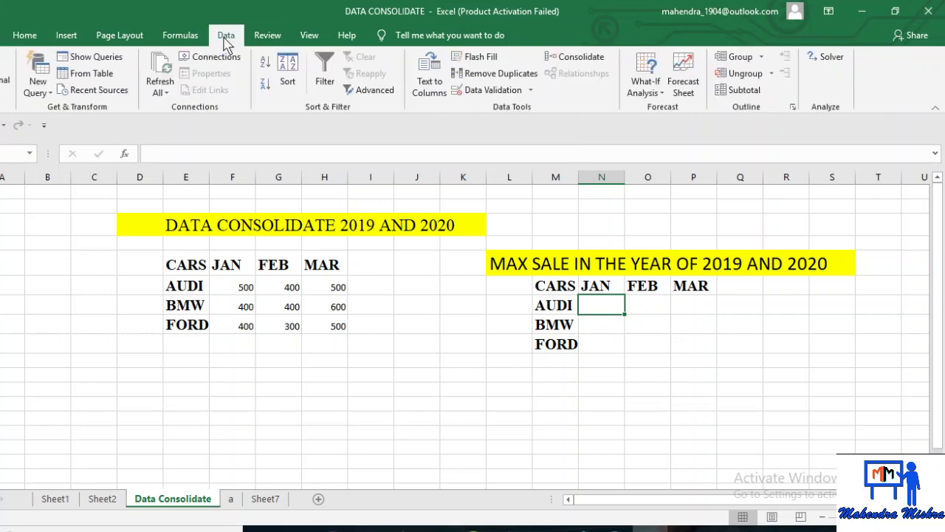
pyautogui.click(567, 57)
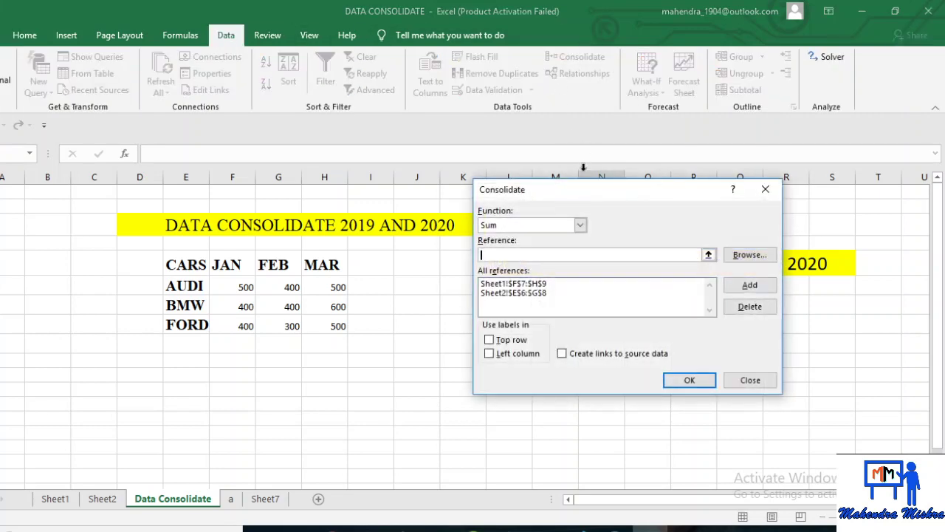
pyautogui.click(529, 226)
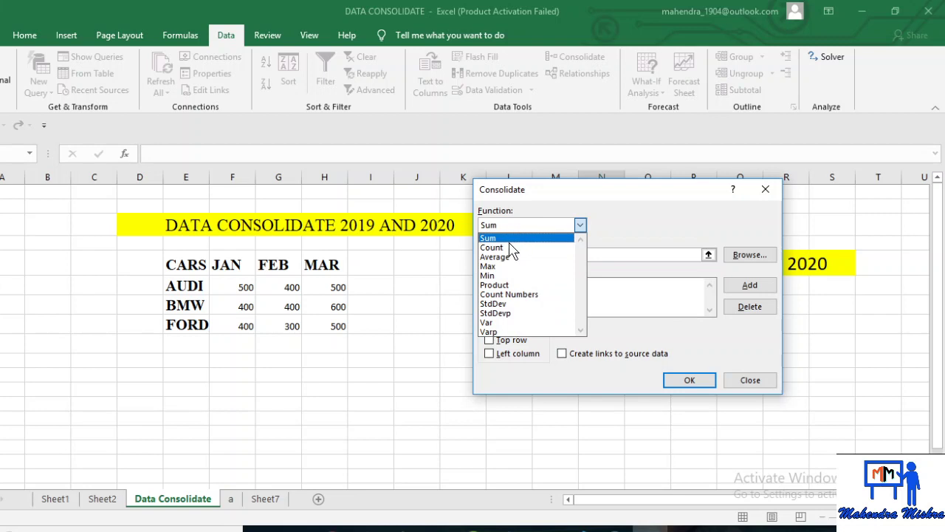
pyautogui.click(506, 267)
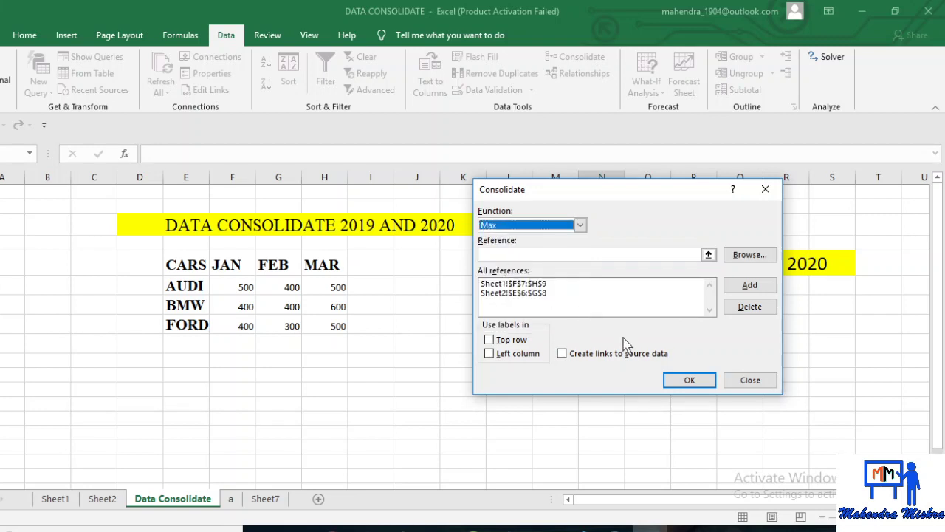
pyautogui.click(690, 381)
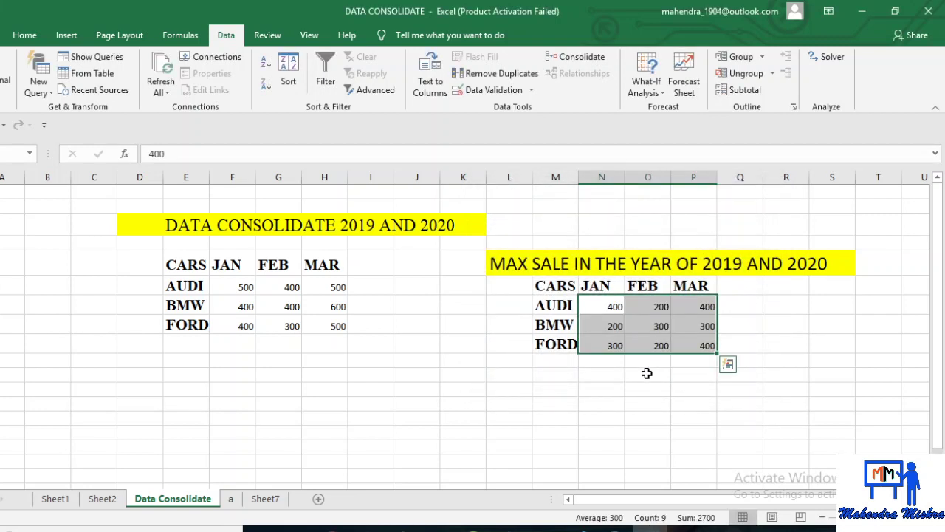
pyautogui.click(644, 374)
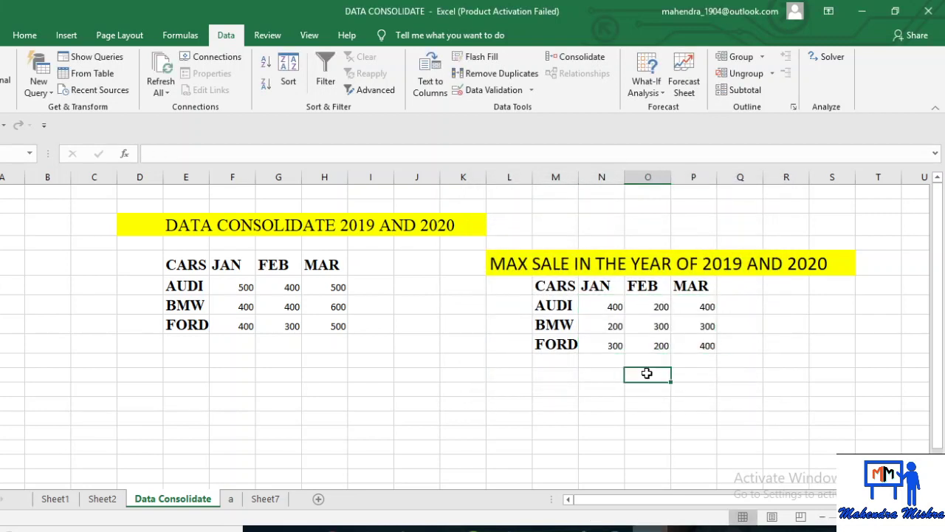
pyautogui.click(708, 388)
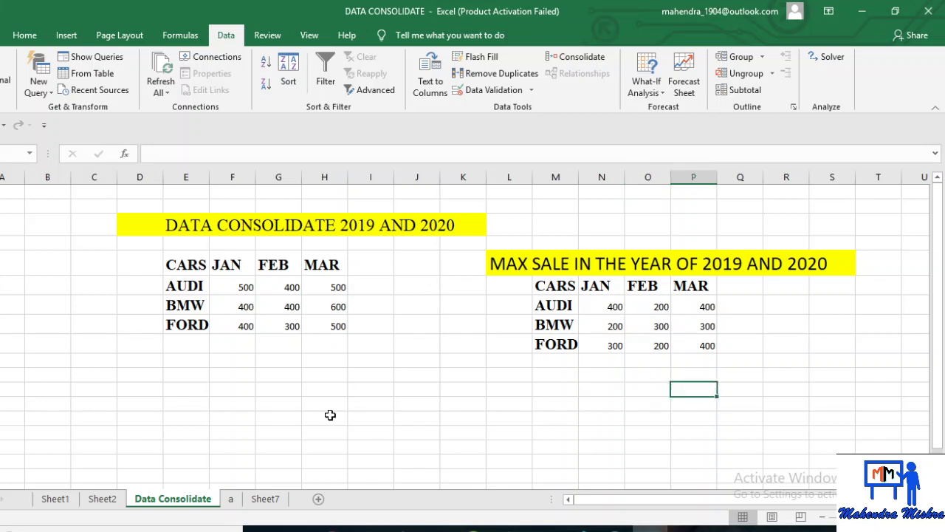
# Compare Audi's January sales on Sheet1 and Sheet2 with Audi's January maximum on the Data Consolidate sheet
pyautogui.click(55, 499)
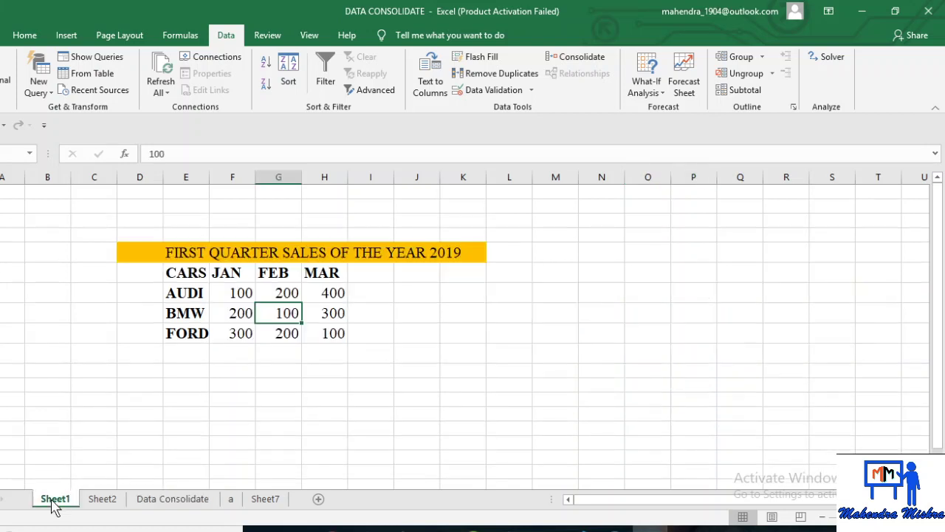
pyautogui.click(242, 292)
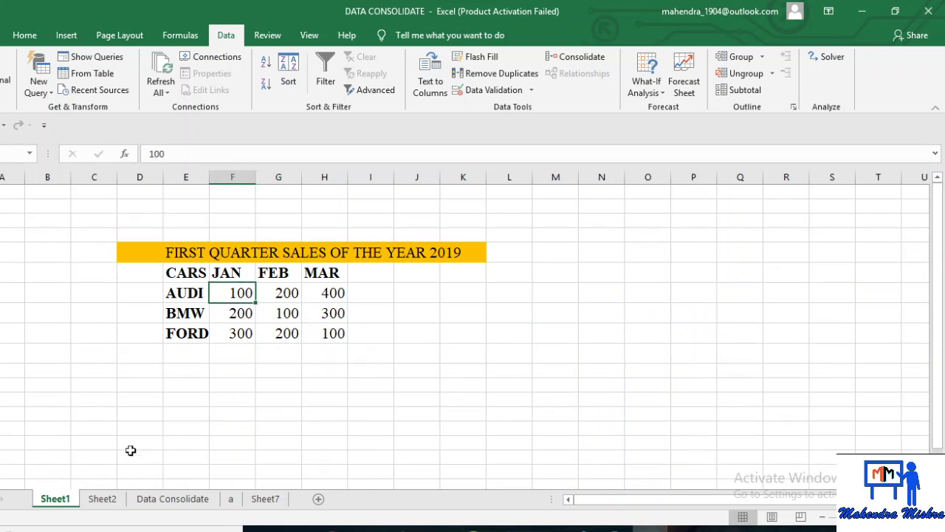
pyautogui.click(110, 501)
pyautogui.click(206, 284)
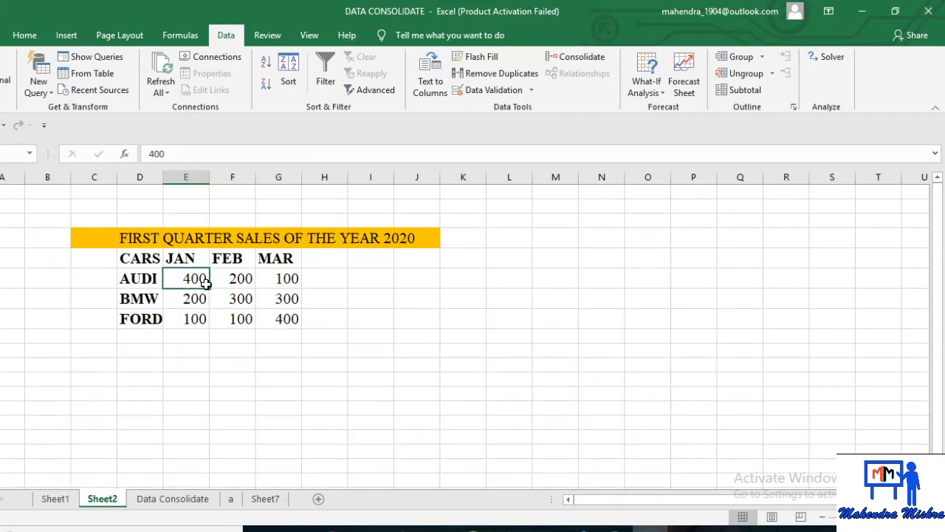
pyautogui.click(196, 502)
pyautogui.click(611, 308)
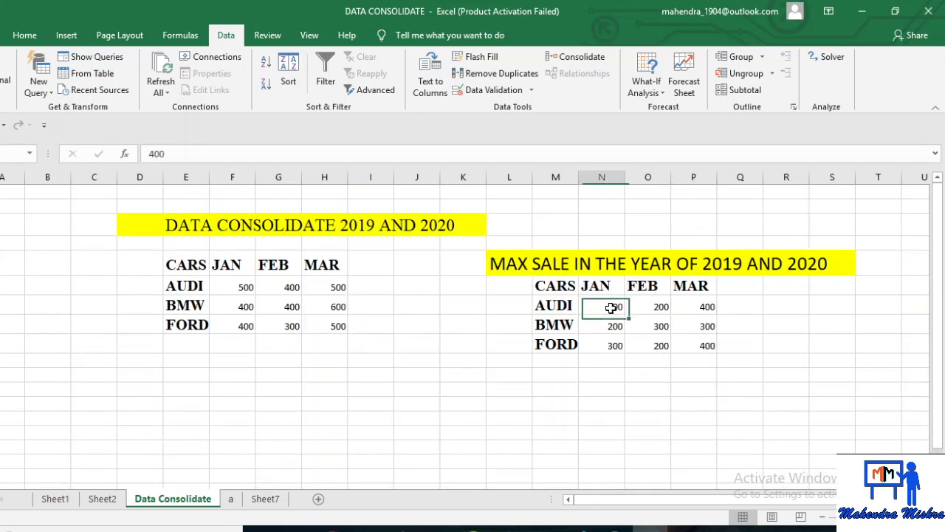
# Check Ford's January maximum on the Data Consolidate sheet against Ford's January sales on Sheet1 and Sheet2
pyautogui.click(68, 508)
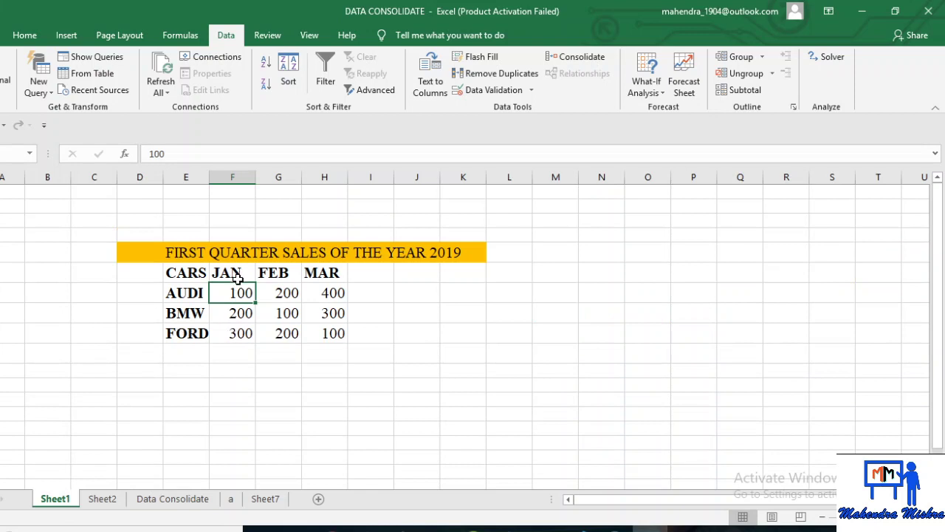
pyautogui.click(236, 332)
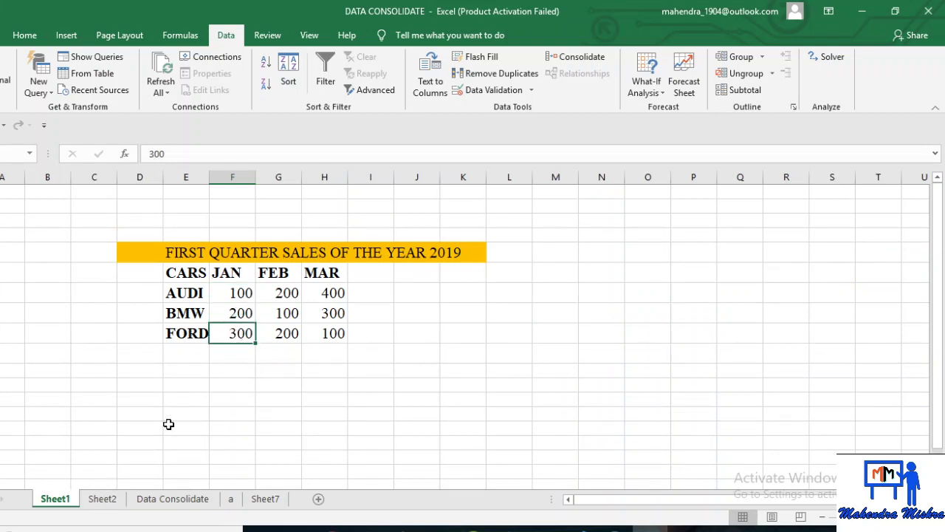
pyautogui.click(107, 498)
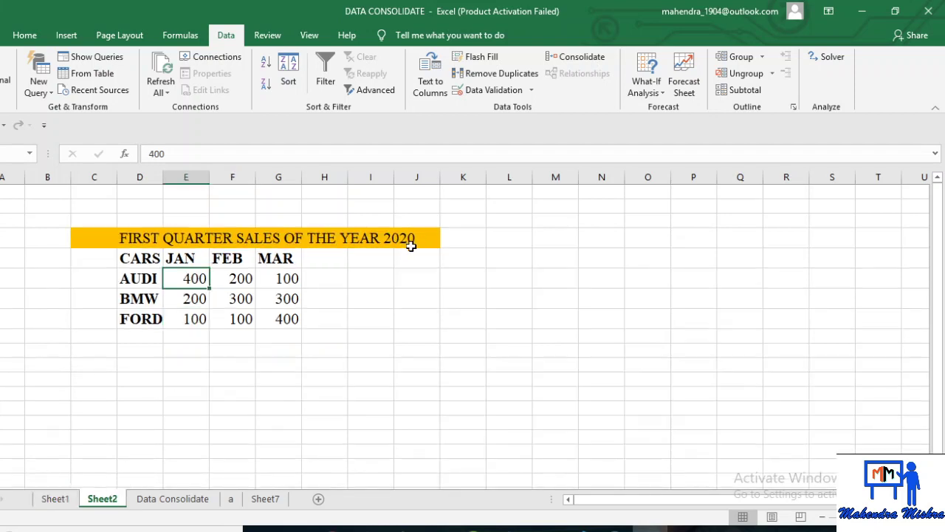
pyautogui.click(190, 318)
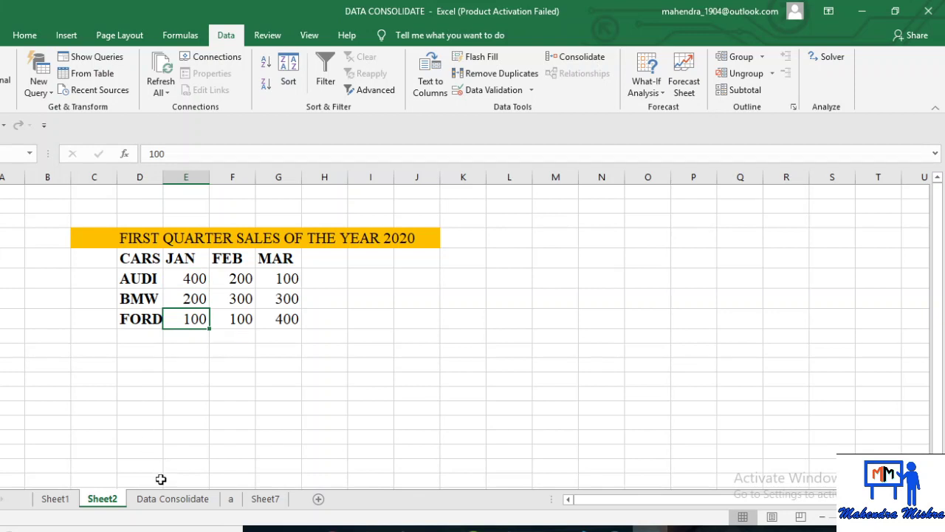
pyautogui.click(170, 501)
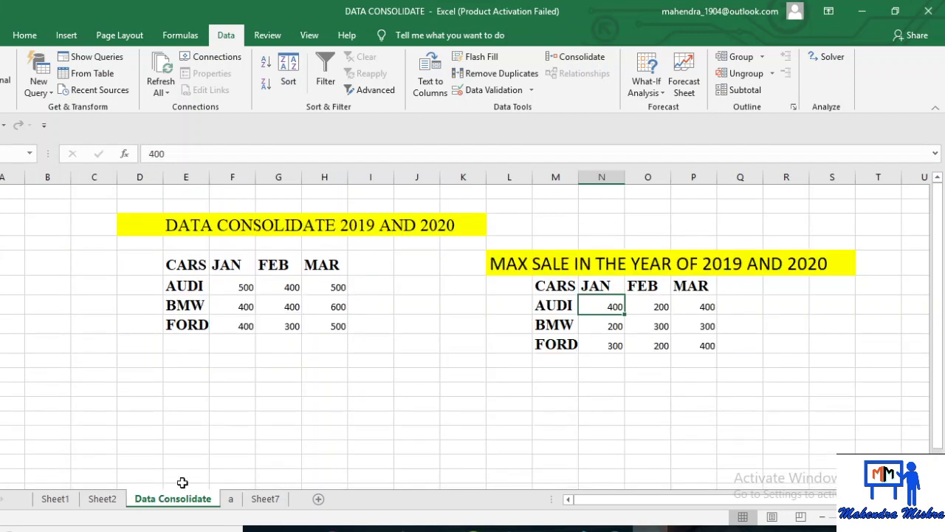
pyautogui.click(608, 345)
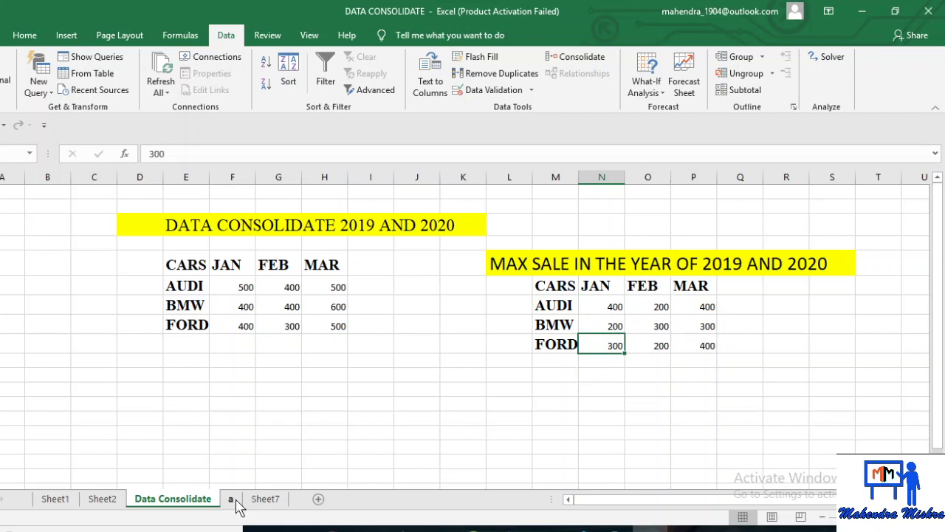
pyautogui.click(265, 499)
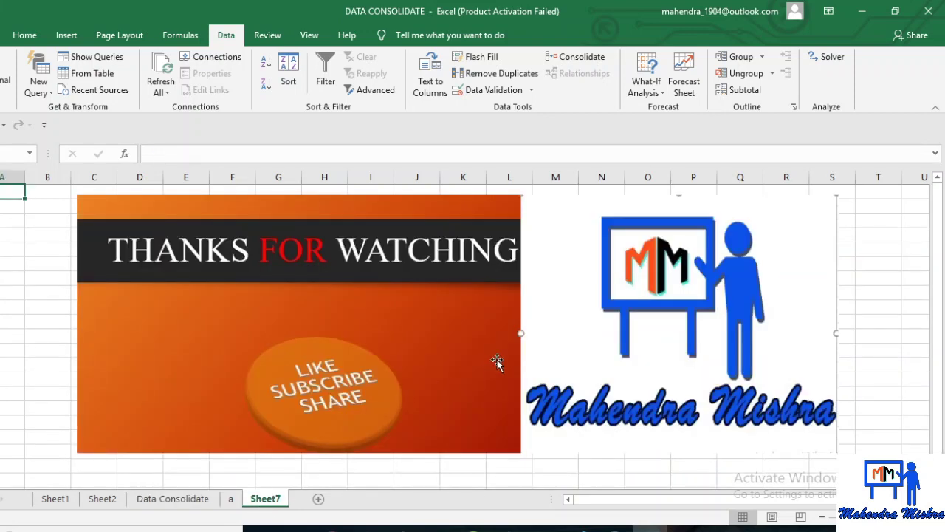
pyautogui.moveTo(614, 528)
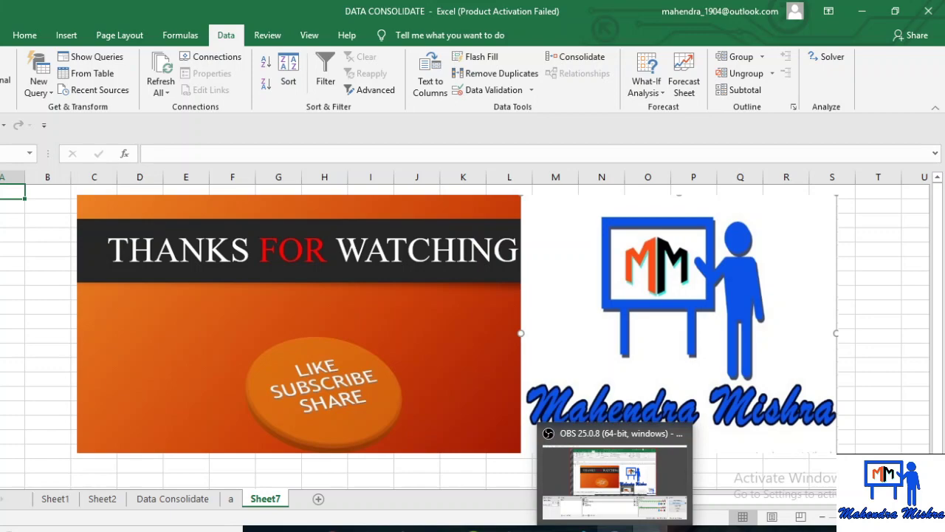